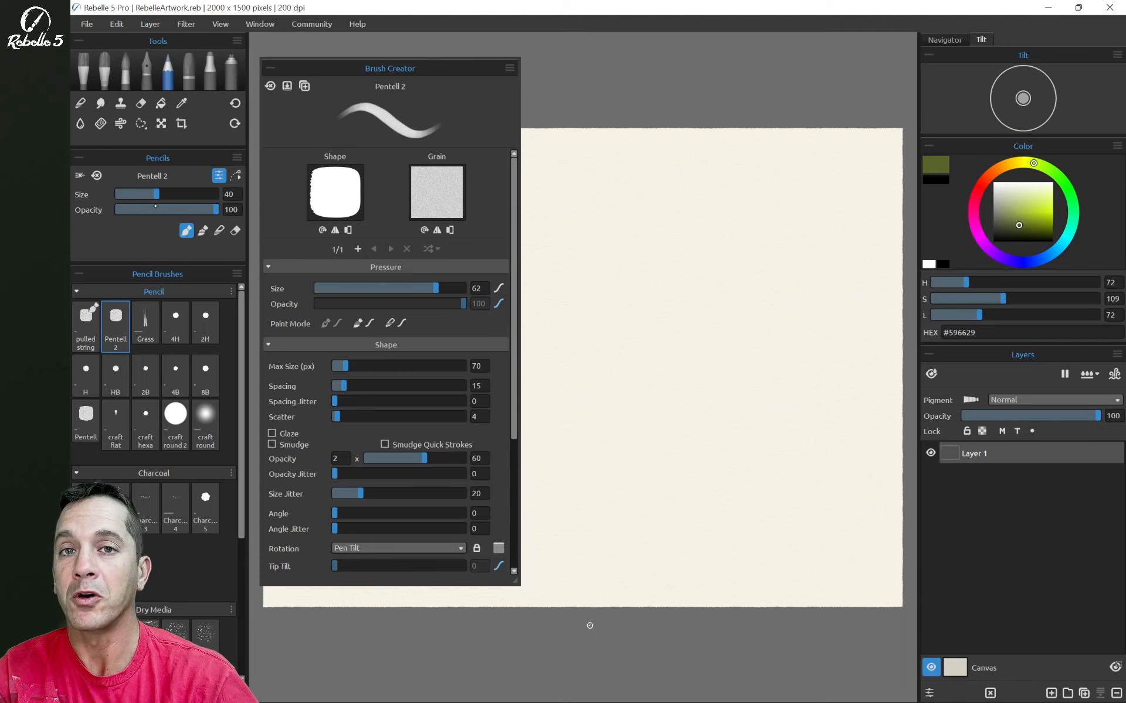
Step: Review the Visual Settings and the Tools preferences, closing both without making changes
click(929, 692)
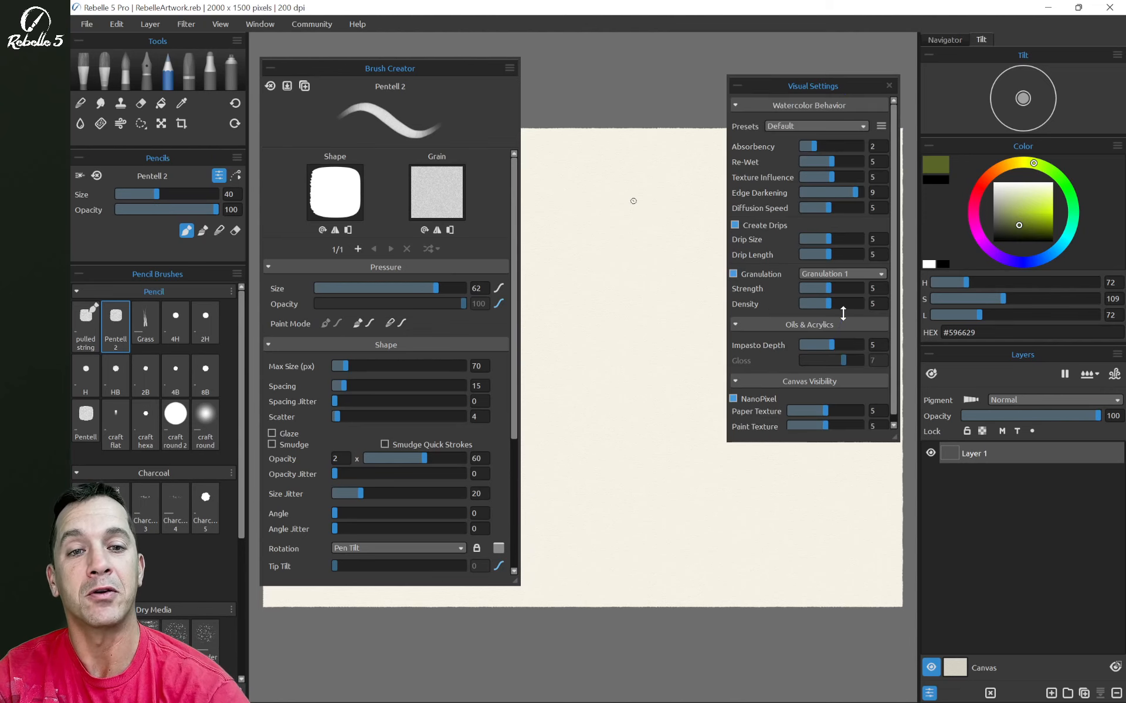
click(889, 86)
click(117, 24)
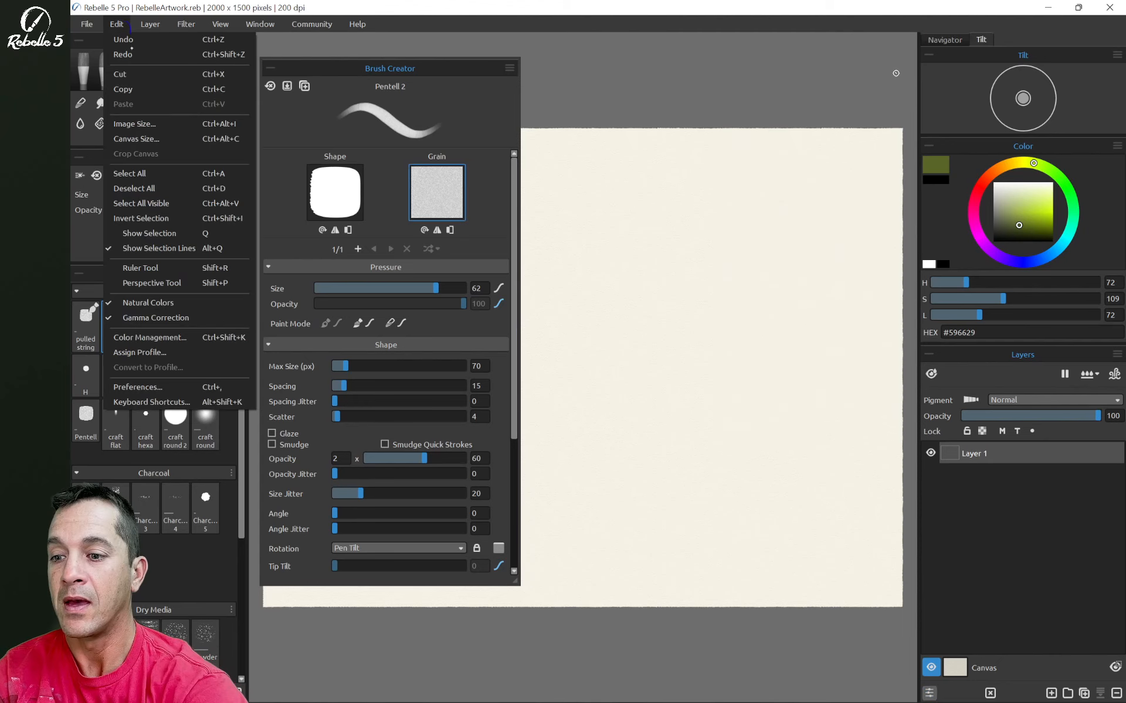
click(153, 387)
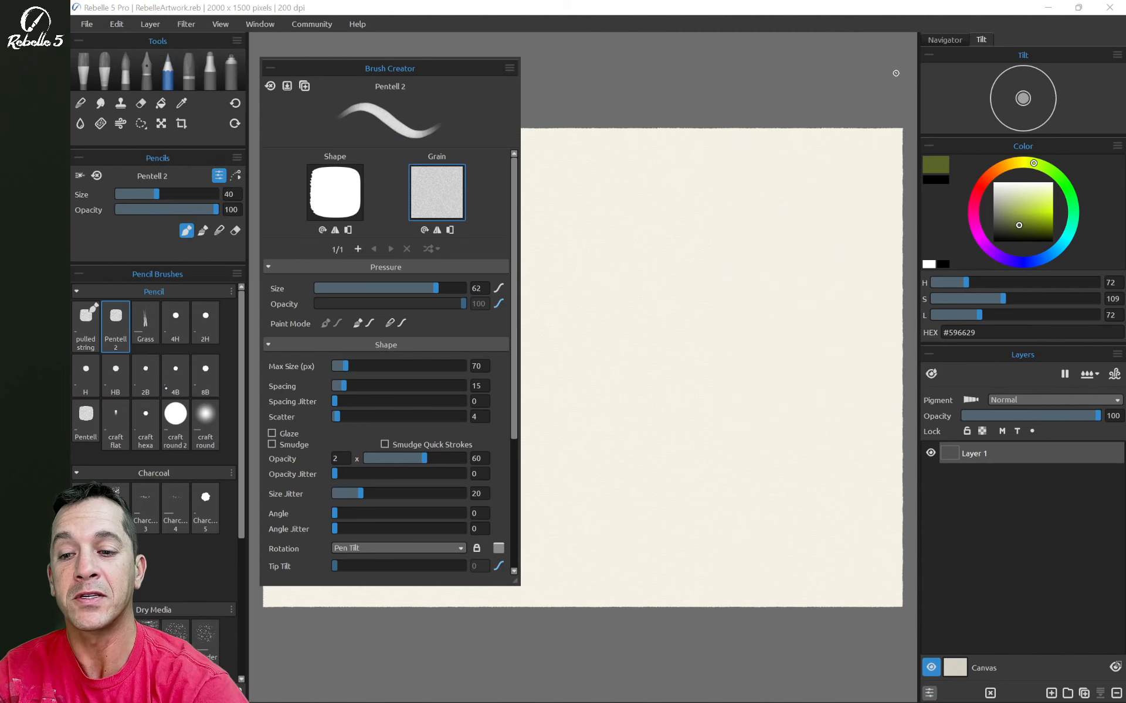
click(438, 202)
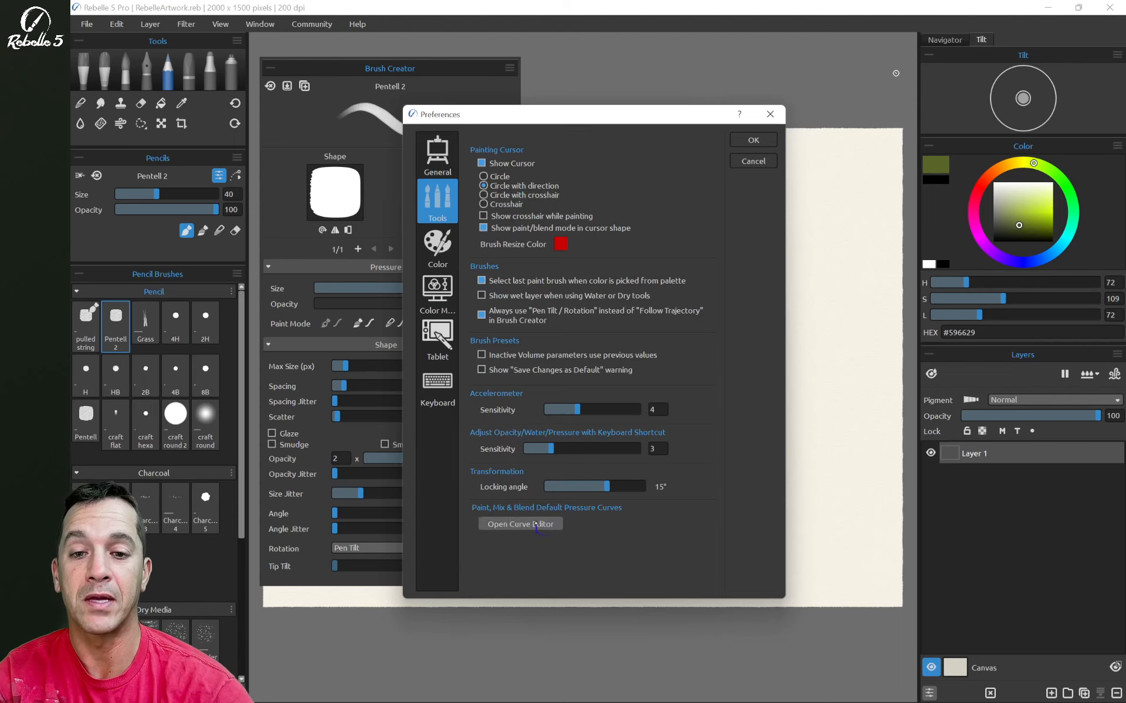
click(762, 162)
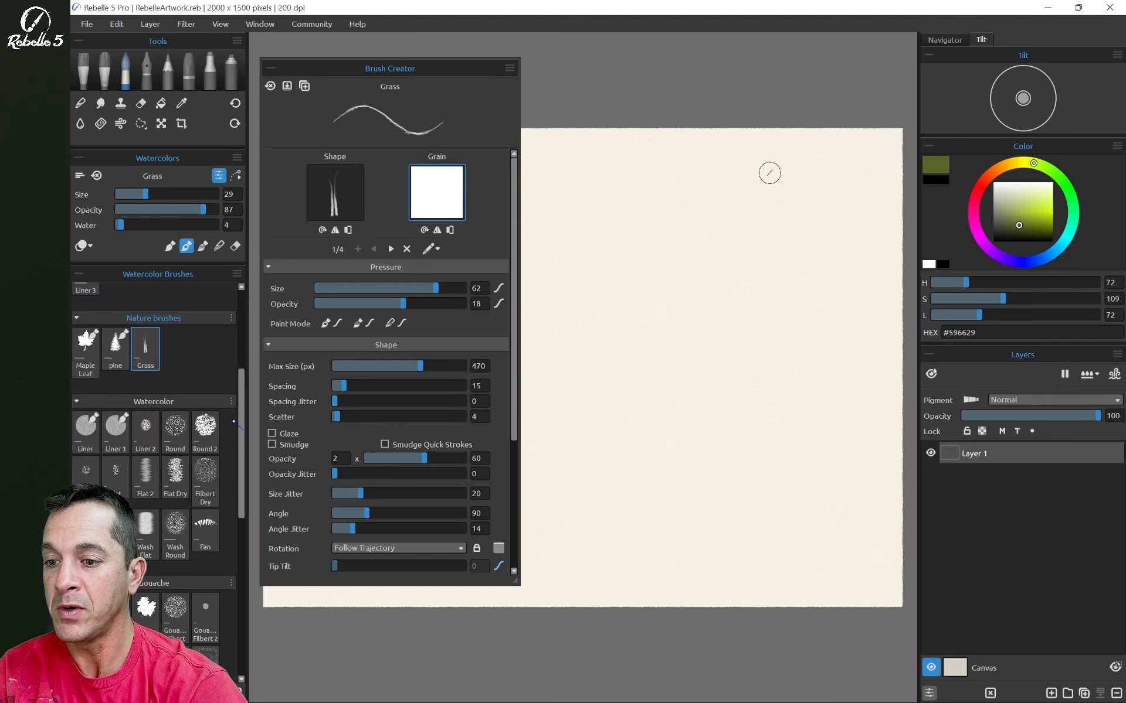
Step: Duplicate the Liner watercolor brush preset and place the copy first in the My Brushes group
click(88, 431)
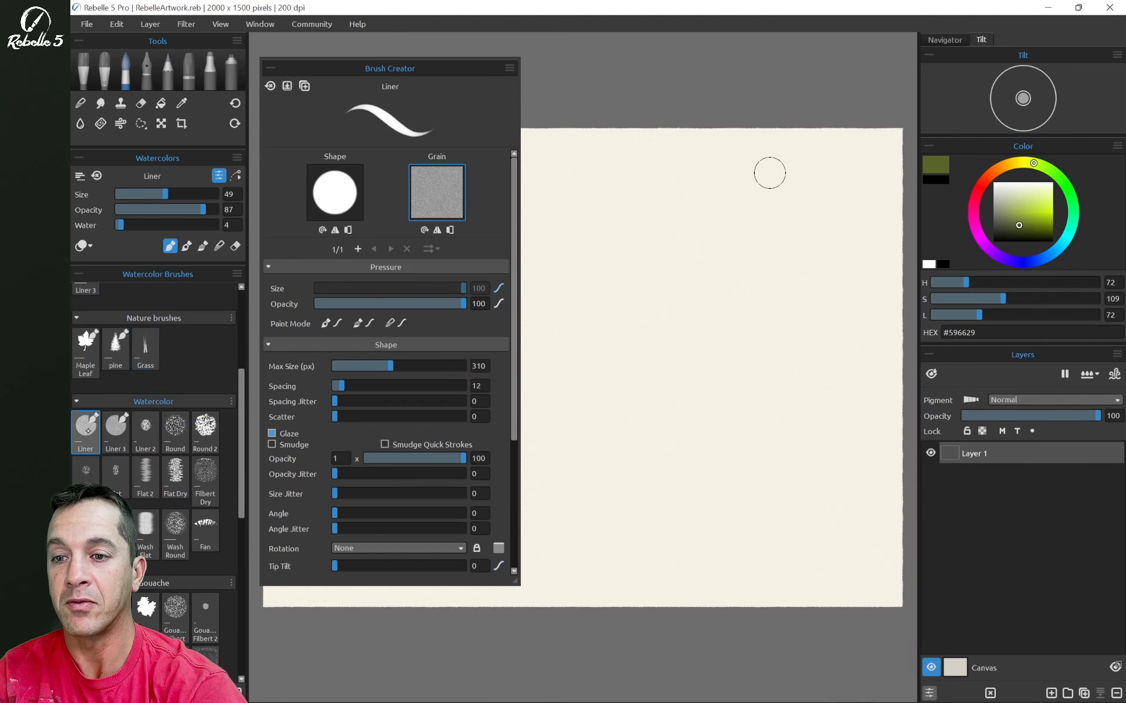
click(237, 274)
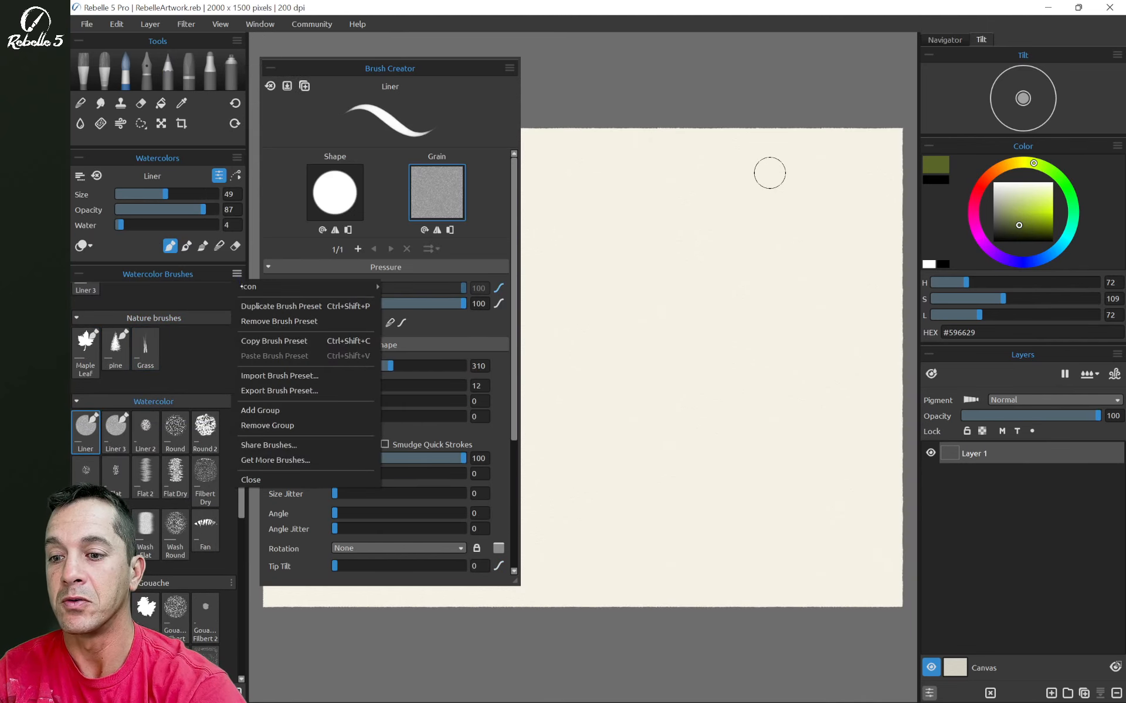
click(280, 306)
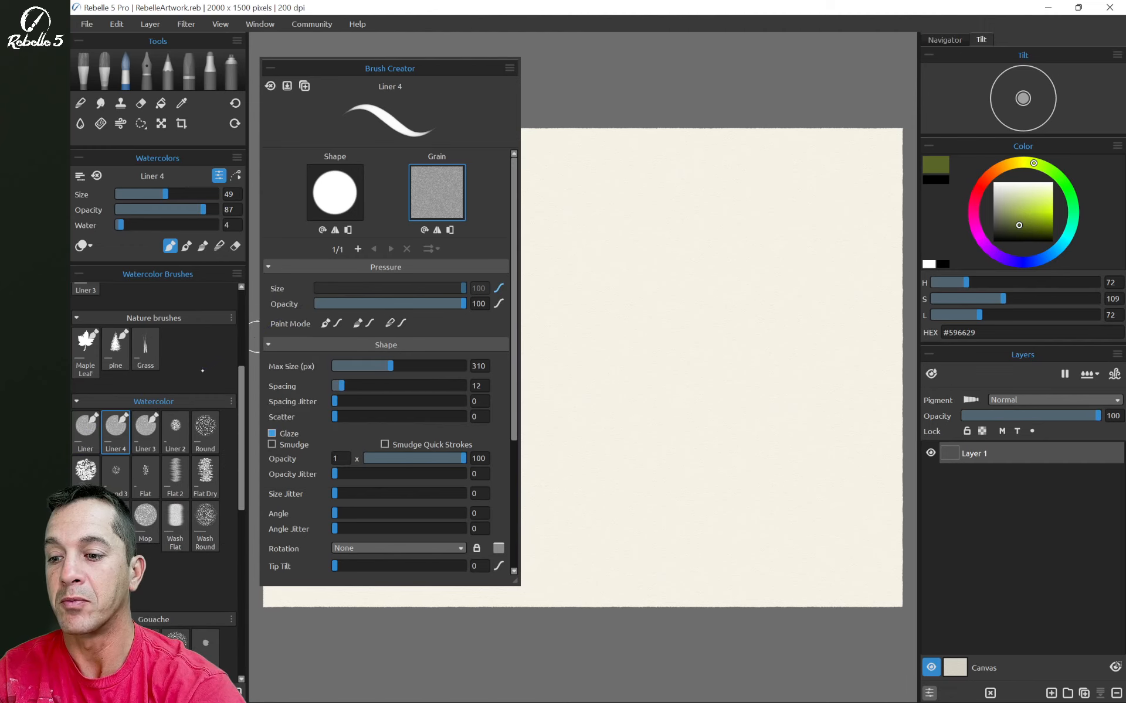
drag(120, 430, 150, 284)
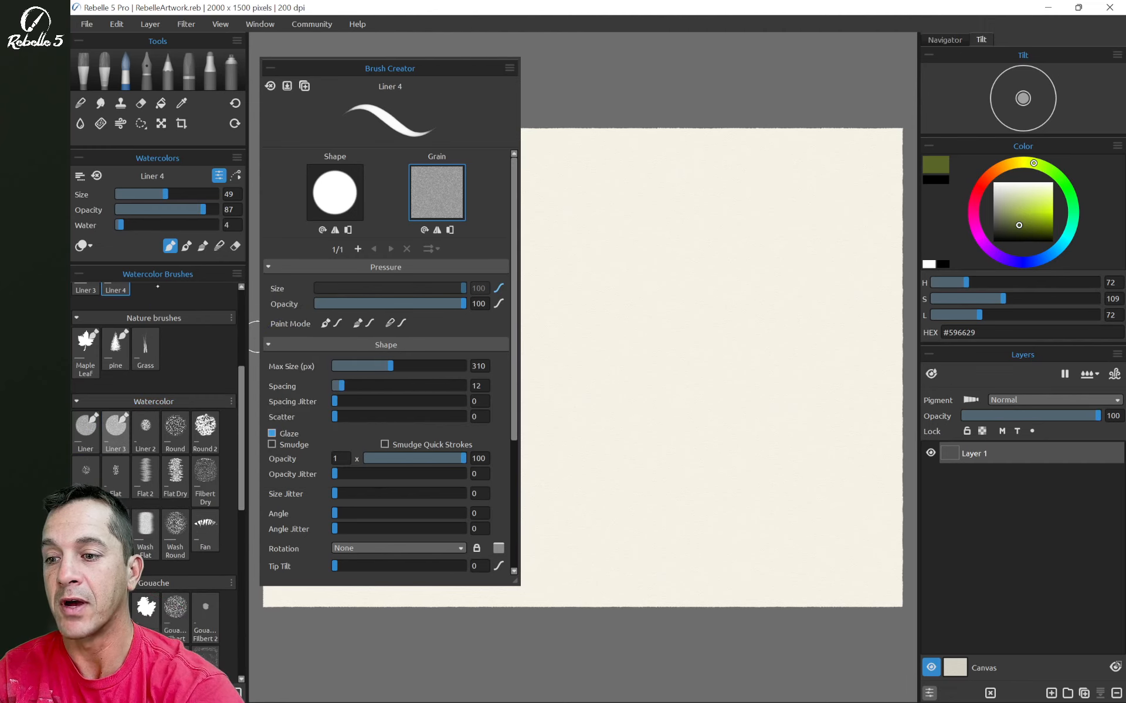
drag(241, 378, 241, 302)
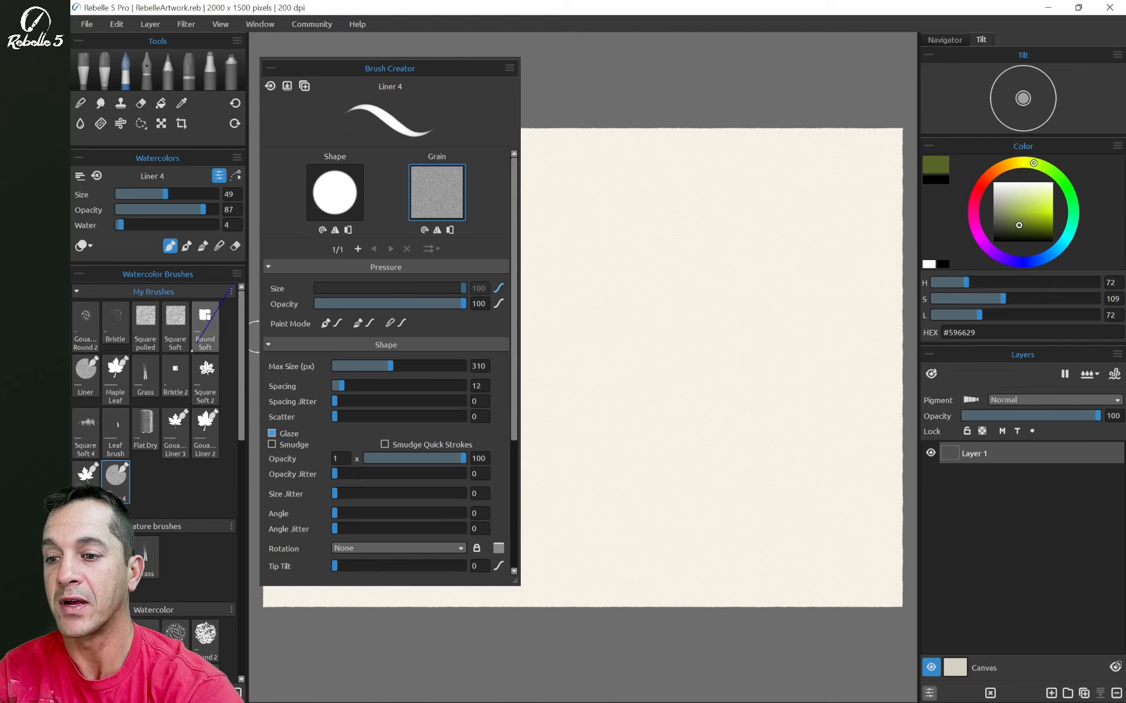
mouse_move(191, 351)
mouse_down()
mouse_move(79, 311)
mouse_move(85, 320)
mouse_up()
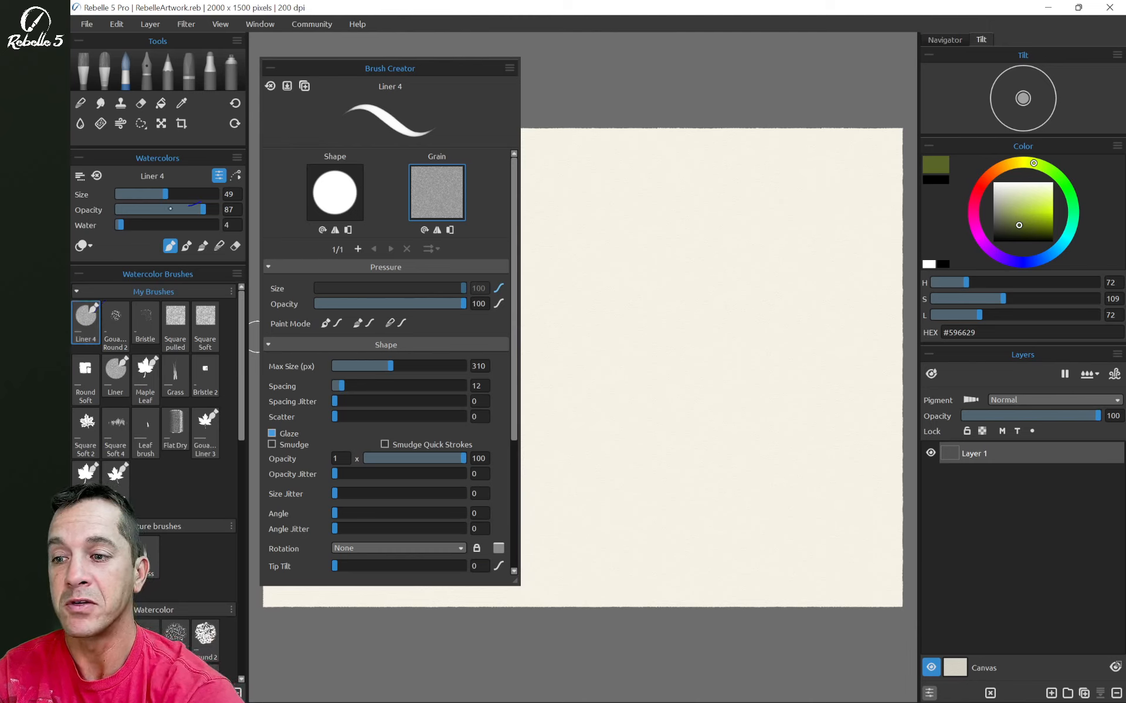
Step: Set the duplicated liner brush's water to 1 and its opacity to 100
drag(122, 225, 115, 225)
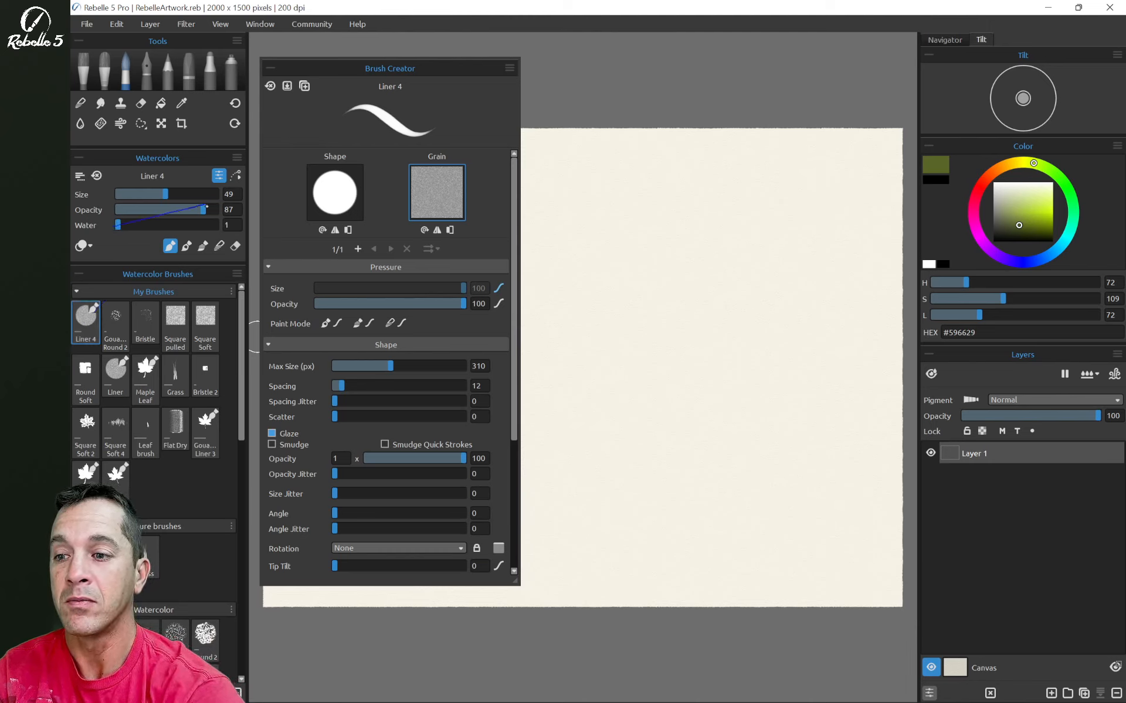
drag(204, 209, 219, 209)
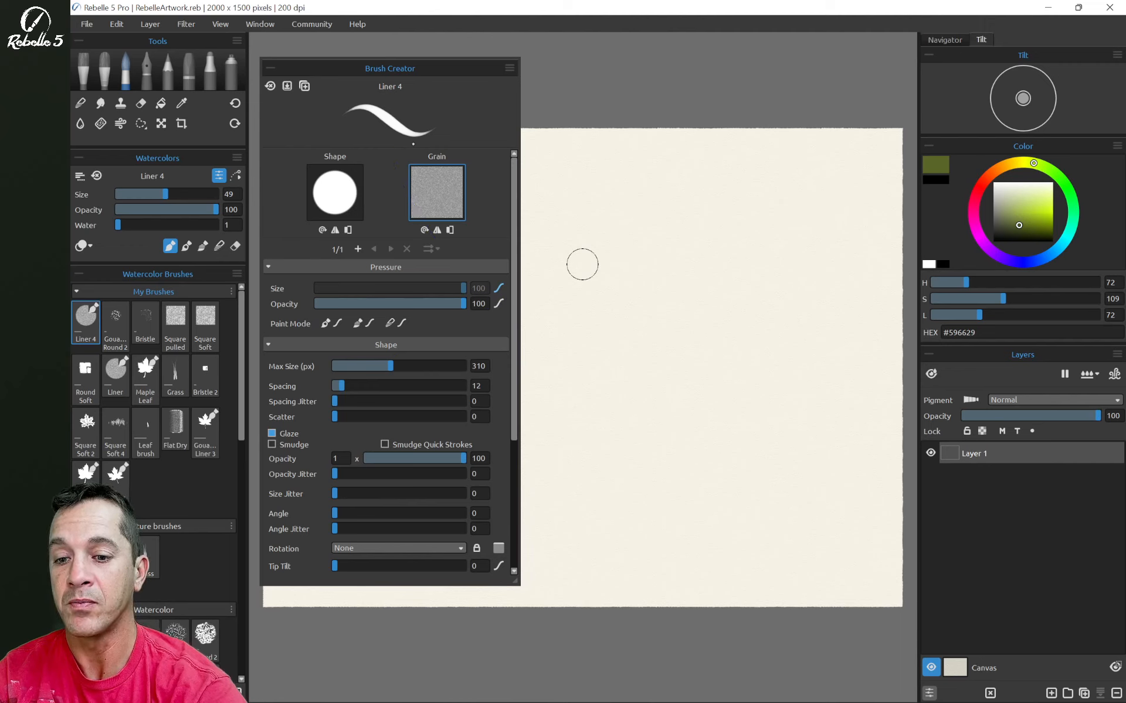
Step: Disable Random Offset and Grain Smoothing, set Paper Texture Strength and Contrast to 0, and enable DPI for the grain scale
scroll(389, 363, down, 4)
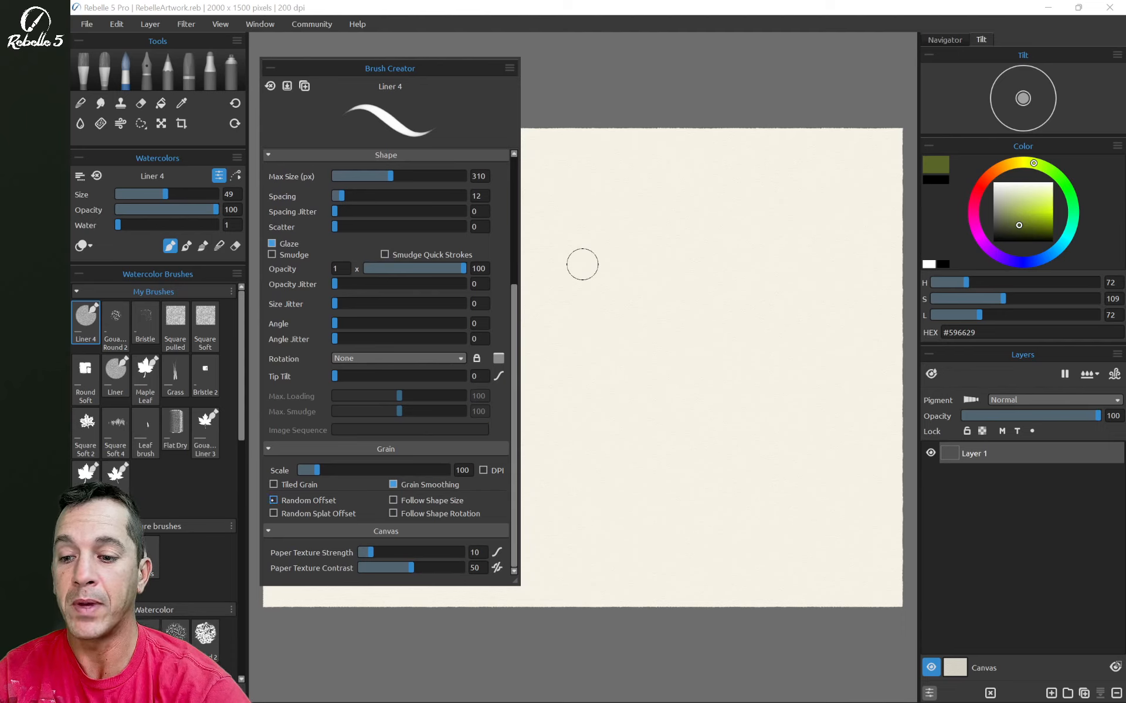
click(273, 500)
click(393, 484)
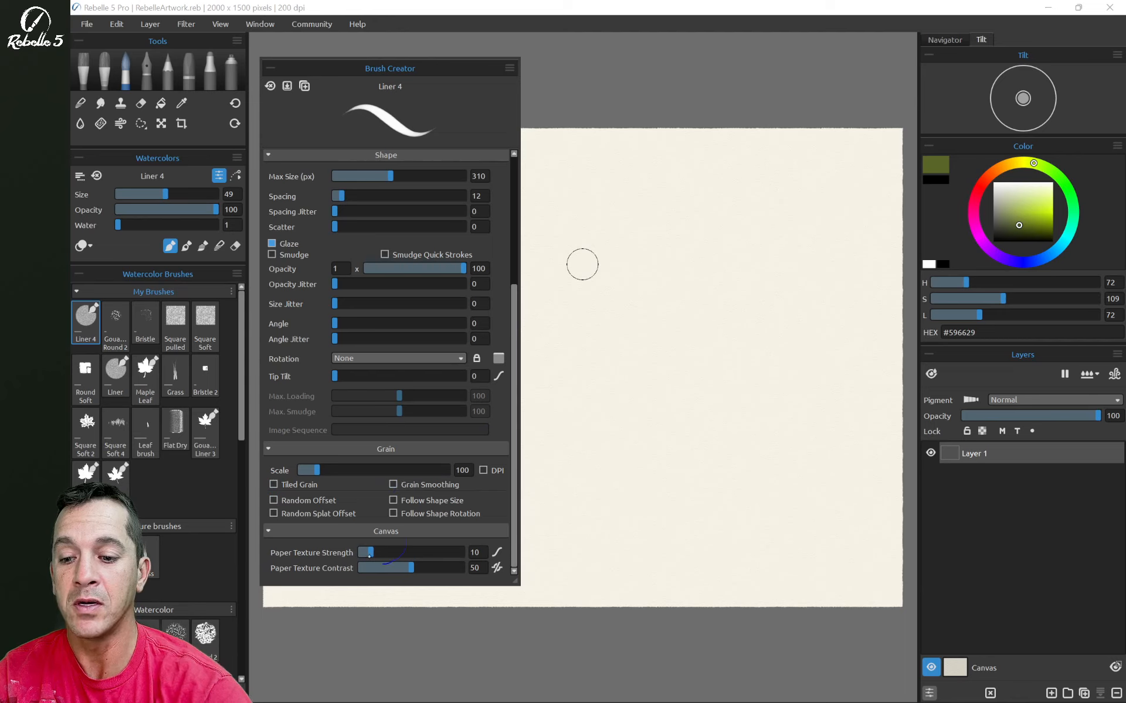
mouse_move(370, 553)
mouse_down()
mouse_move(359, 552)
mouse_move(359, 568)
mouse_up()
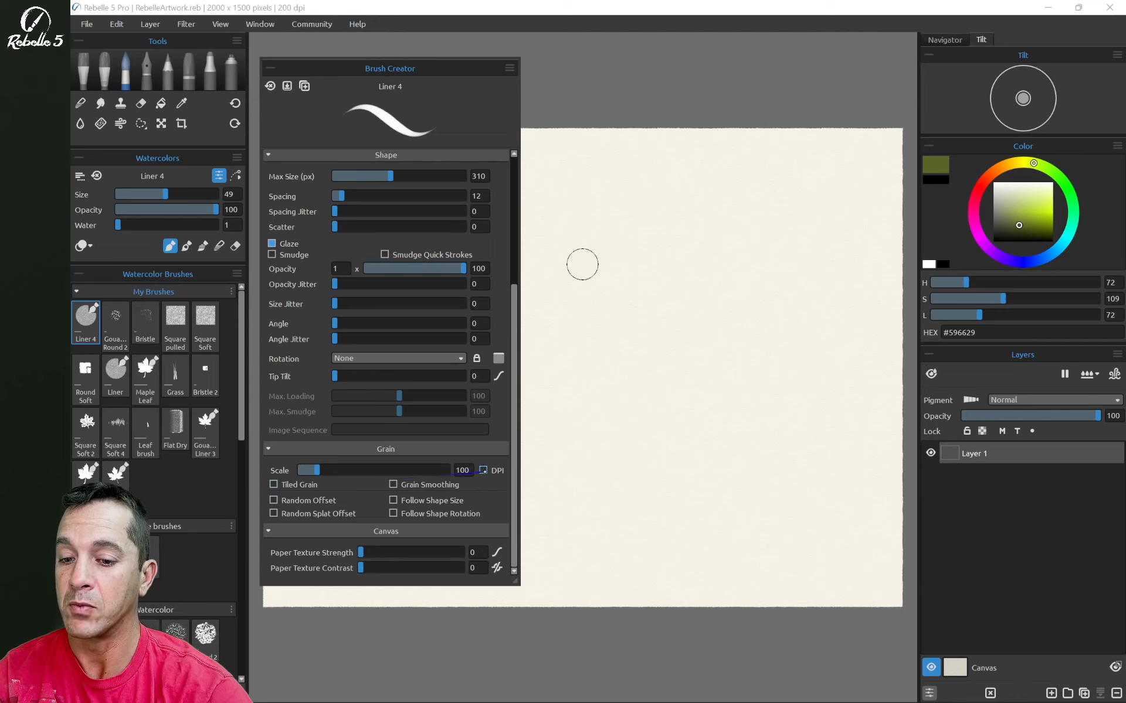
click(483, 470)
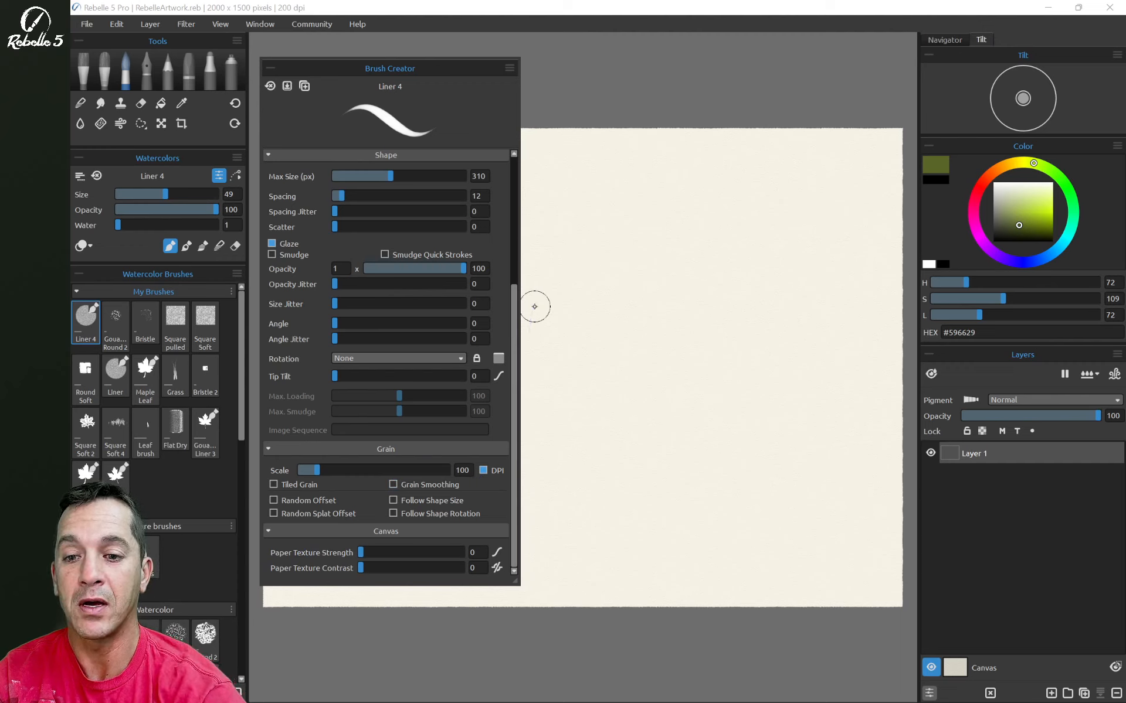
Step: Set the brush shape's maximum size to 300 px
scroll(535, 306, up, 5)
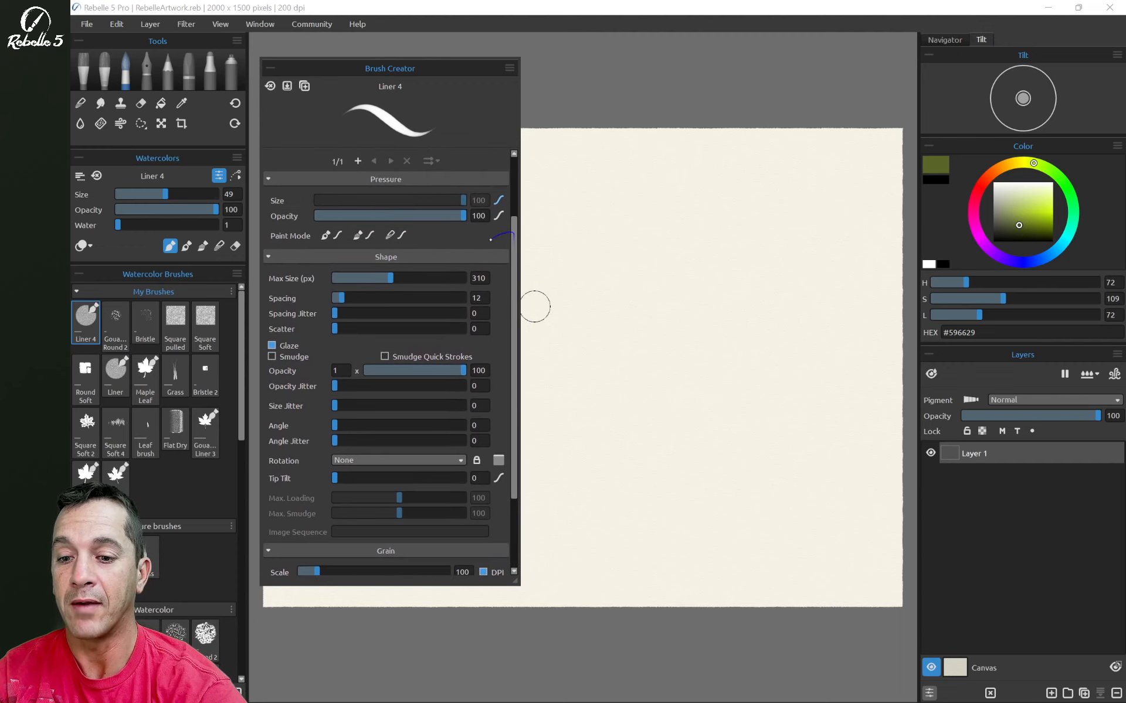
scroll(508, 215, up, 4)
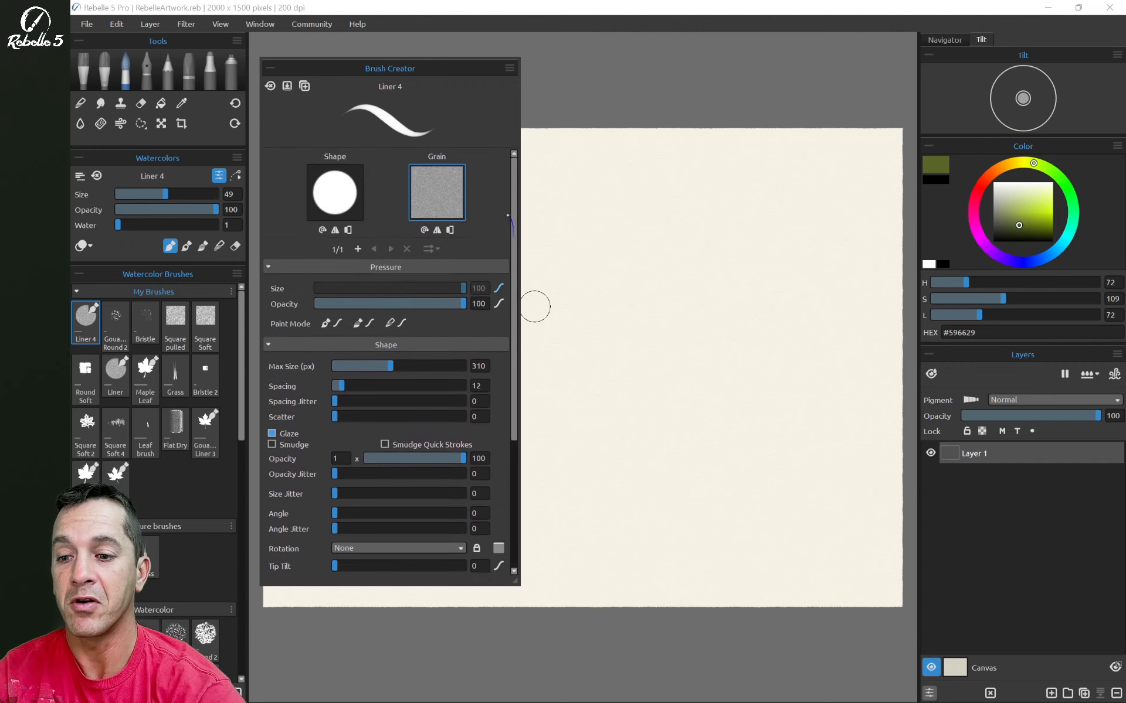
click(478, 366)
scroll(478, 366, down, 3)
scroll(478, 366, up, 2)
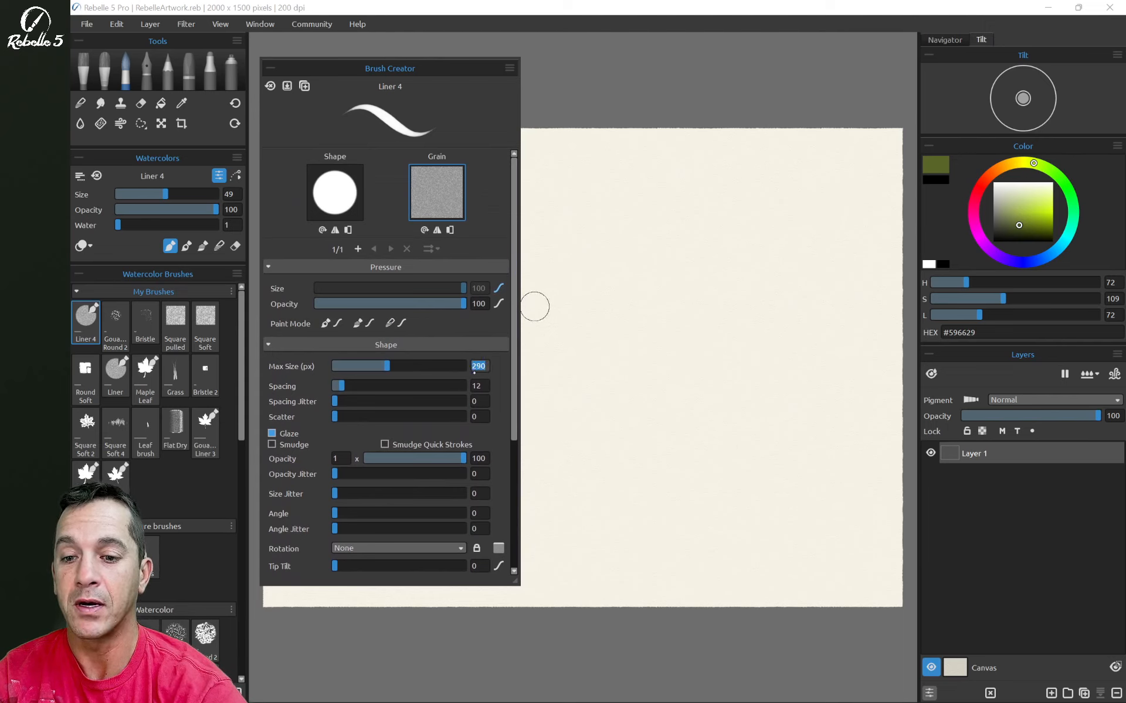
Step: Set pressure Opacity to 0, then enable pressure response for Size and set it to 0 as well
drag(462, 304, 389, 305)
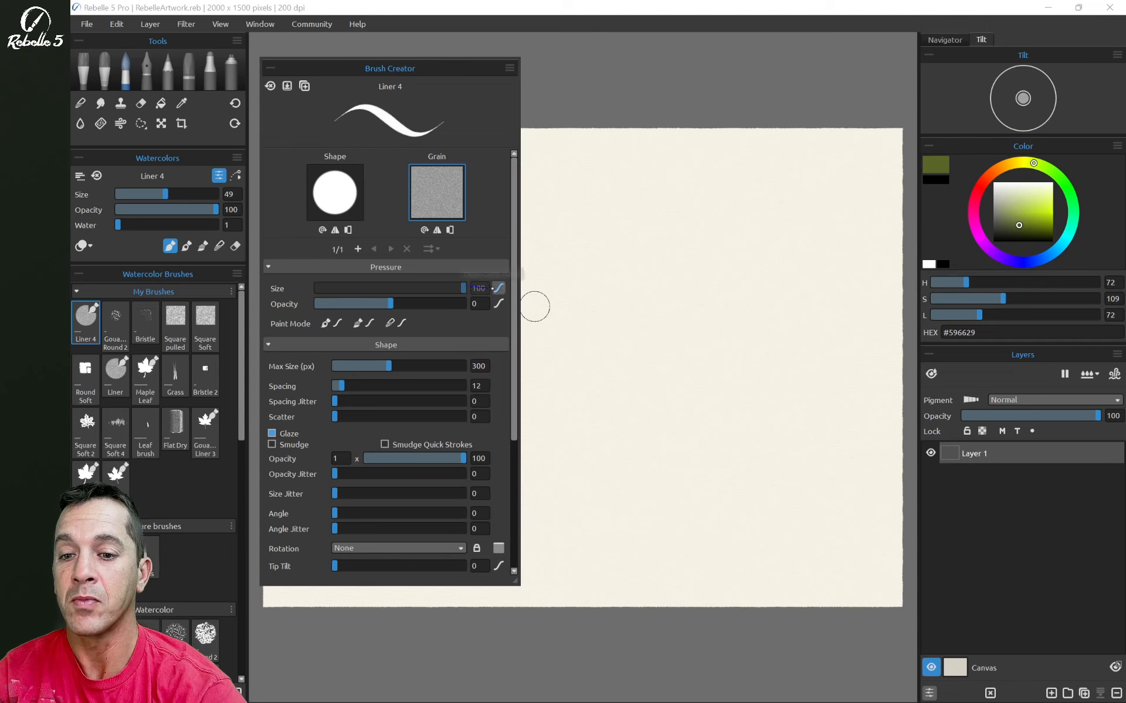
click(498, 288)
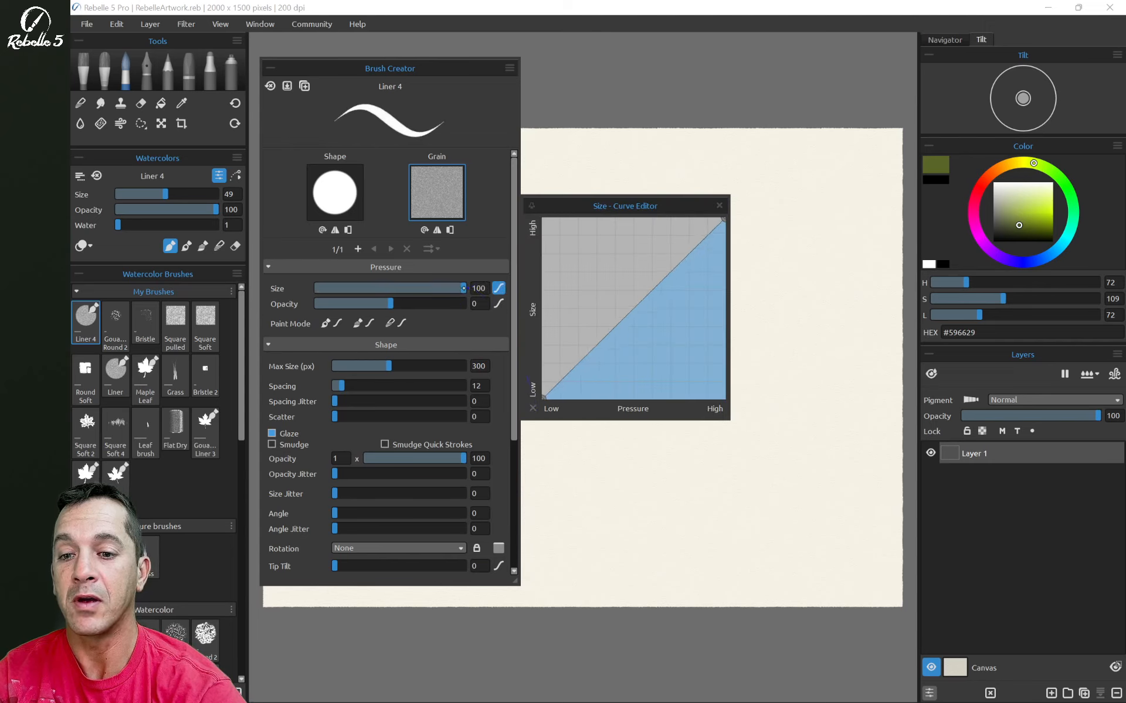
mouse_move(462, 288)
mouse_down()
mouse_move(385, 290)
mouse_move(393, 295)
mouse_up()
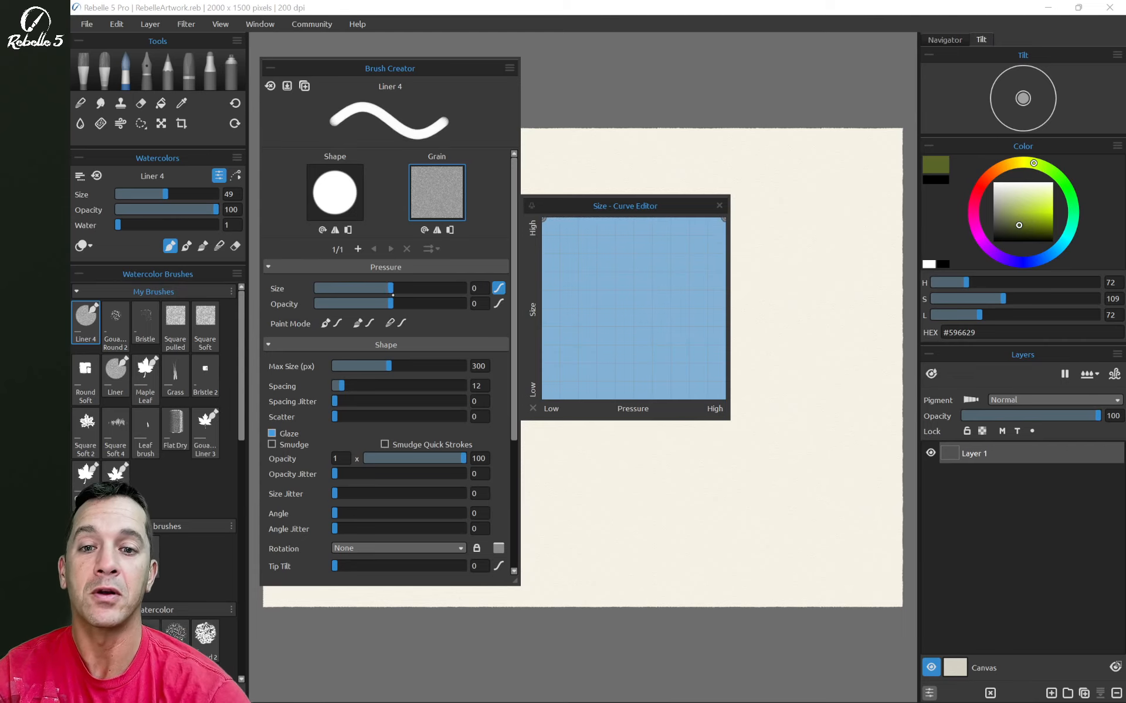
click(719, 205)
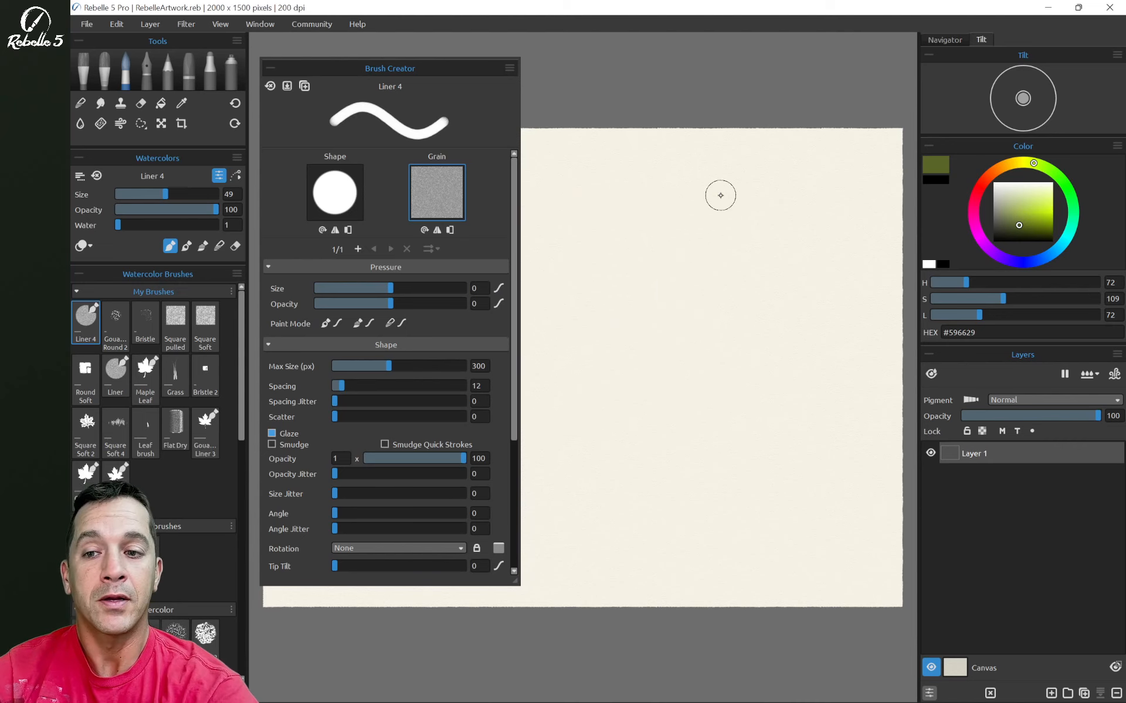
Step: Paint a small olive-green ring near the middle of the canvas with the Square Soft brush
click(330, 198)
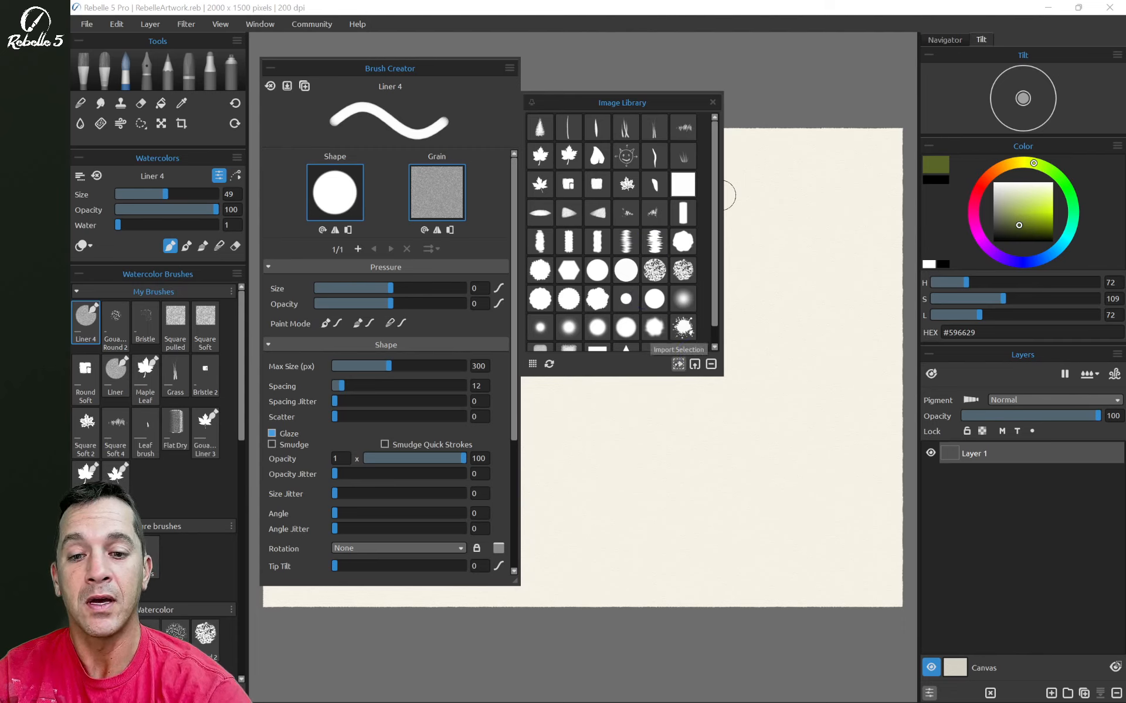
click(712, 102)
click(205, 325)
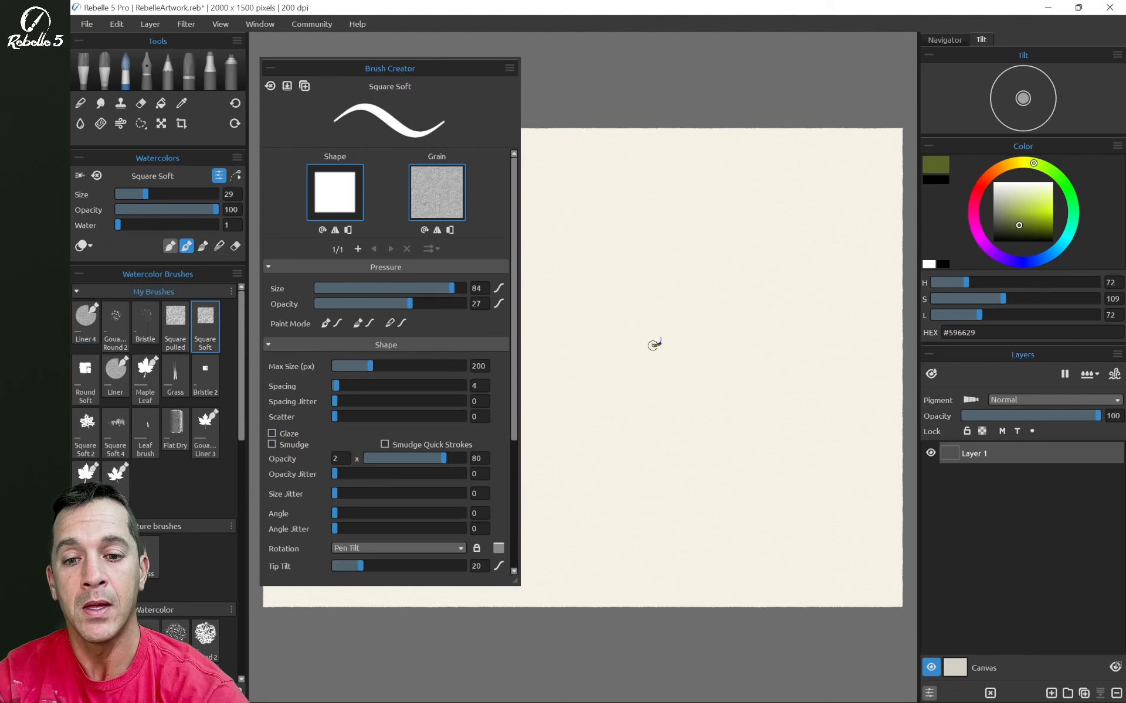
drag(653, 339, 649, 345)
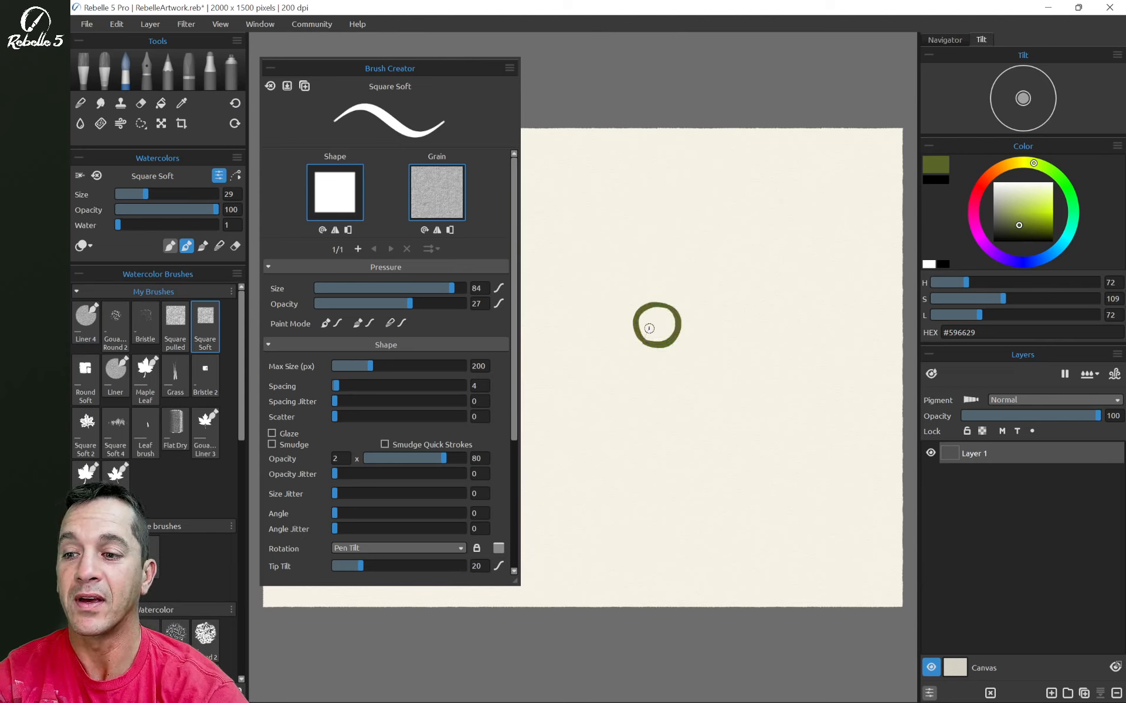
Step: Enclose the painted ring in a rectangular selection and import it from the shape image library as a brush shape
key(l)
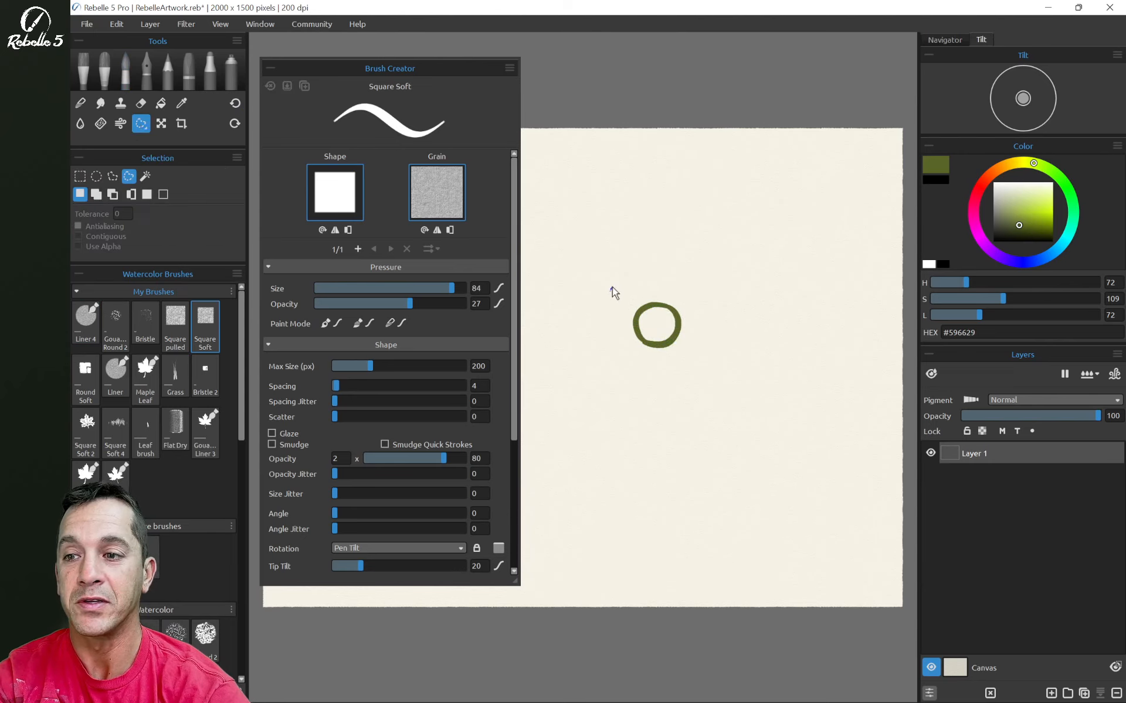
key(m)
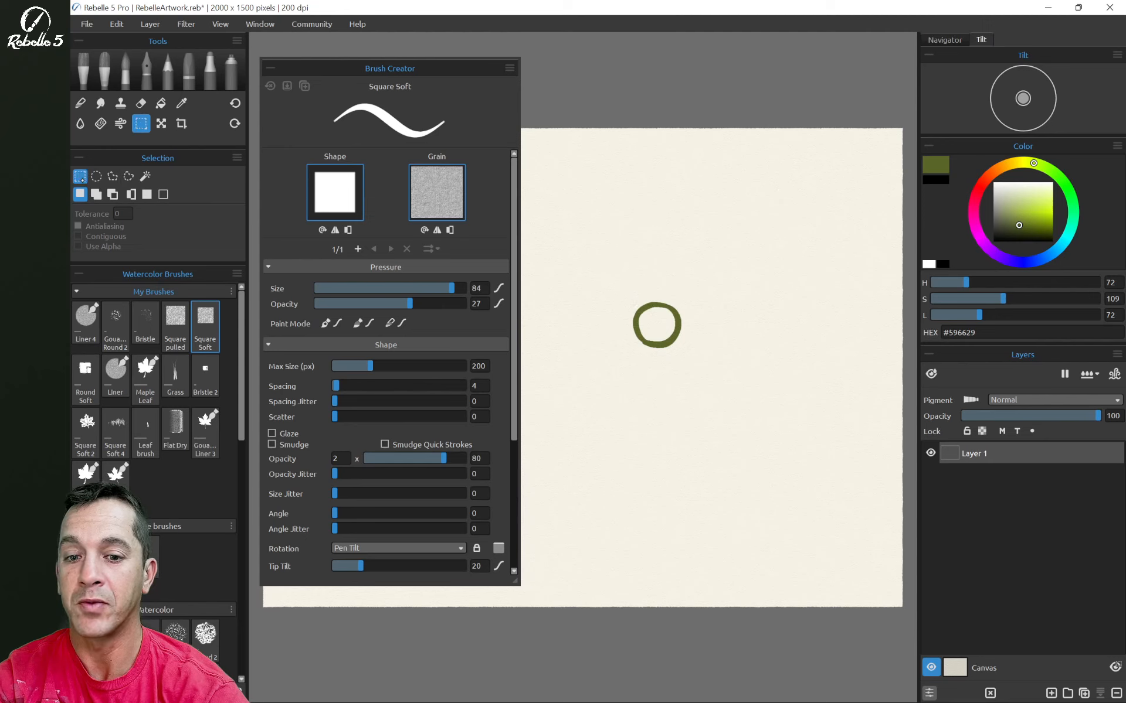
drag(611, 291, 705, 368)
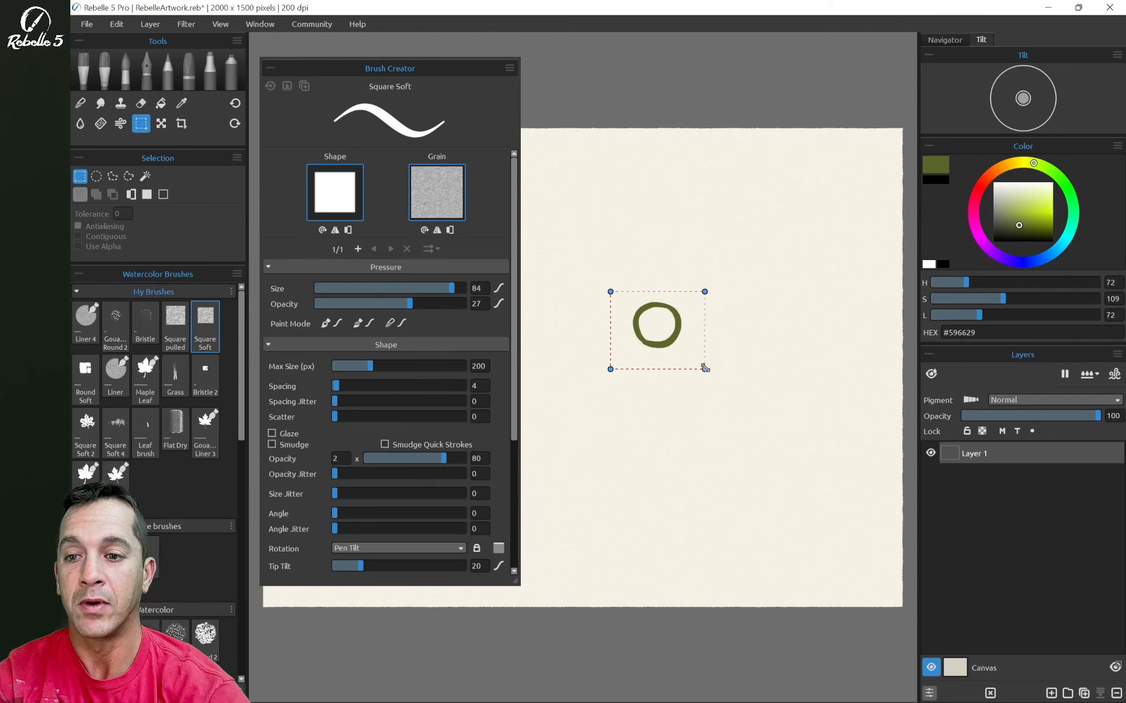
click(332, 189)
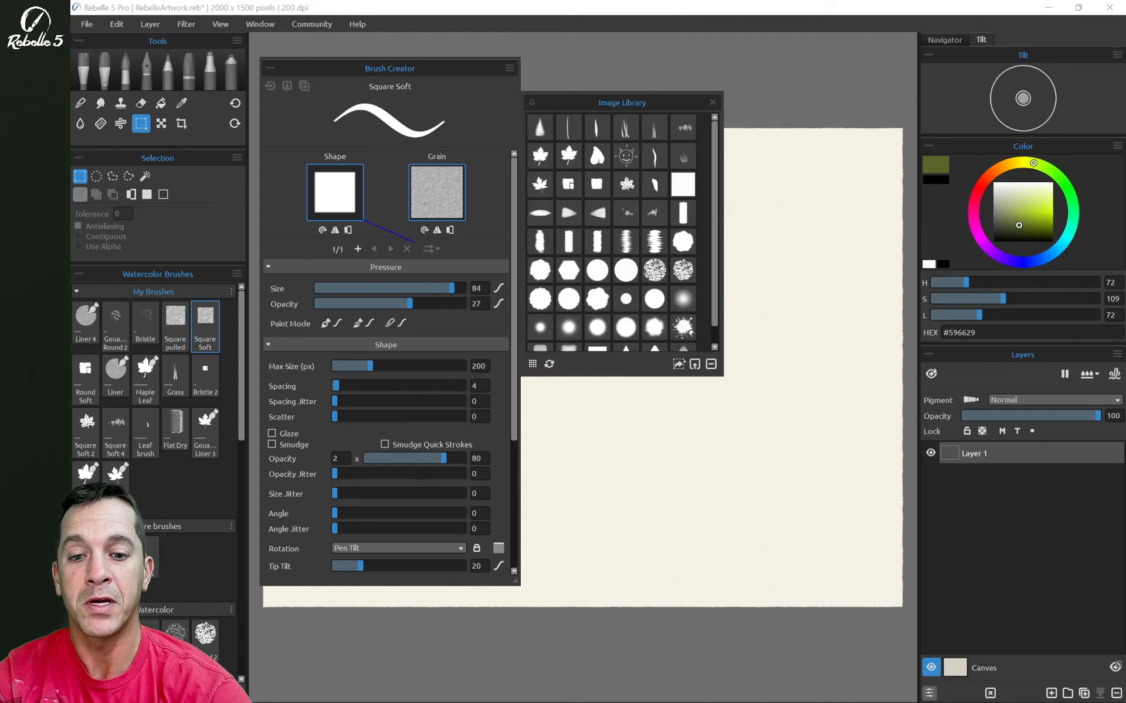
click(678, 363)
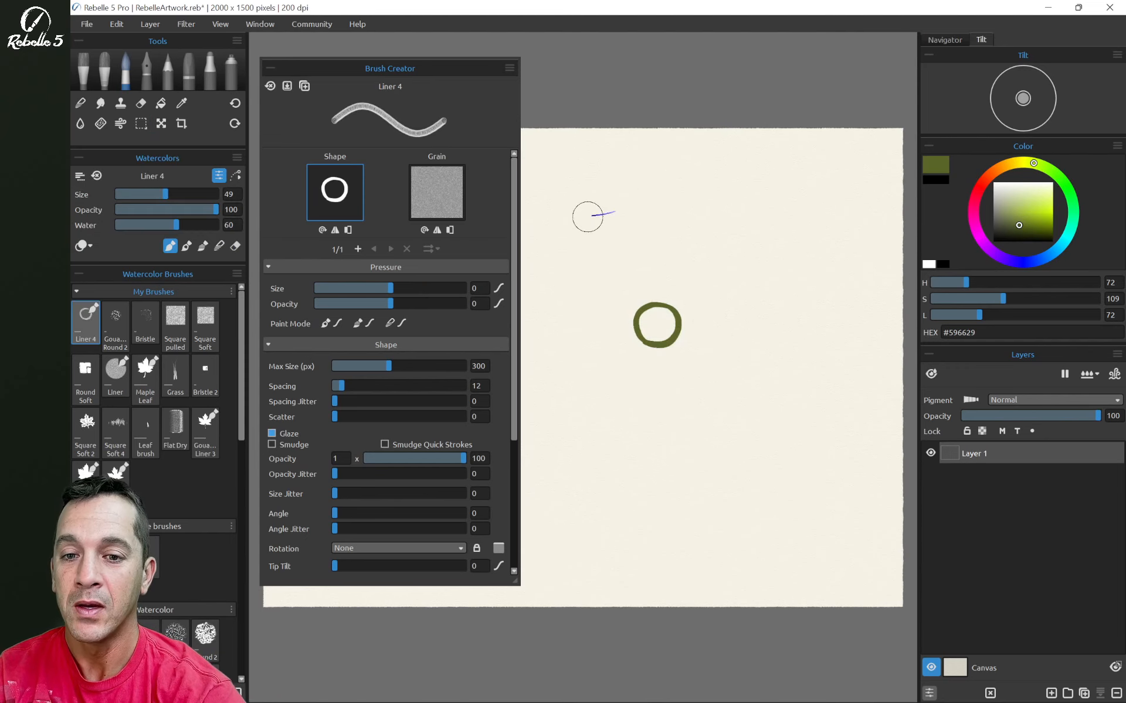
Step: Paint a horizontal test stroke above the ring with the Liner 4 brush, and change its grain to the plain white image
drag(579, 218, 830, 229)
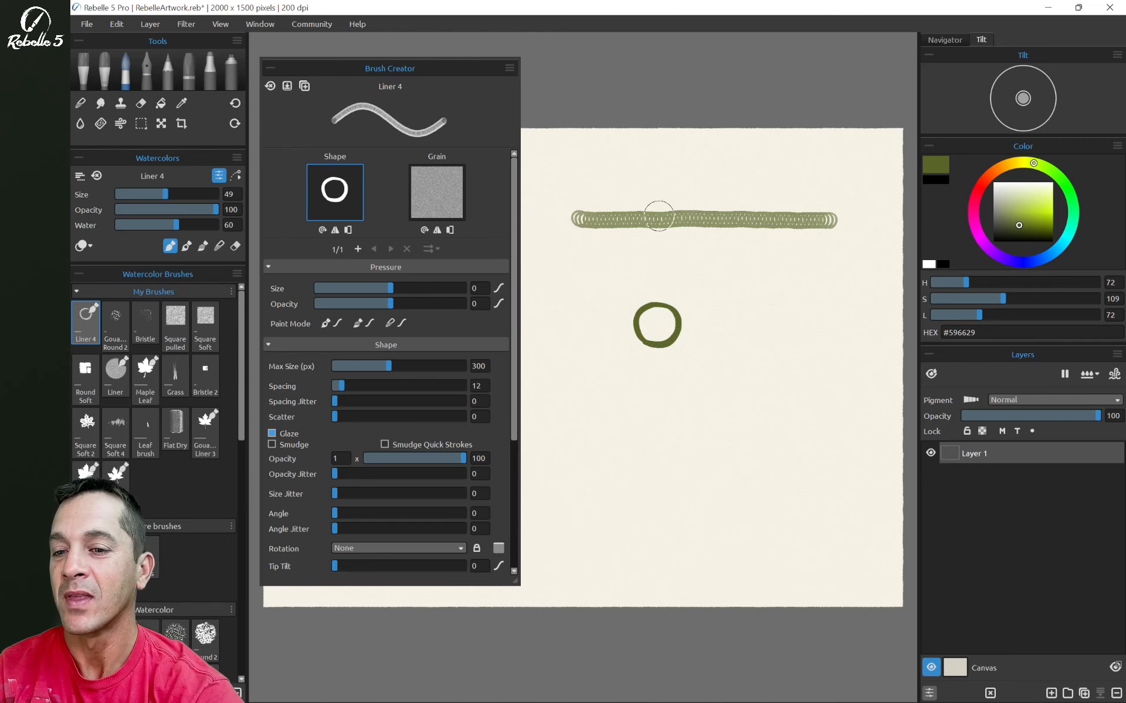
click(437, 192)
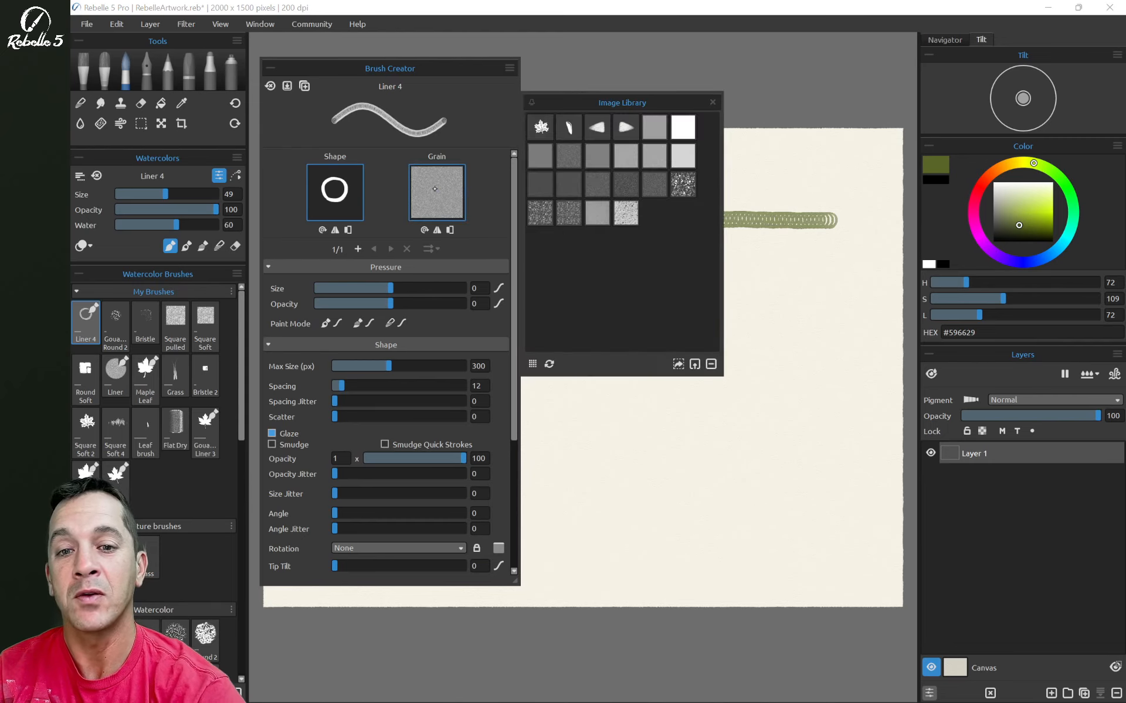
click(683, 127)
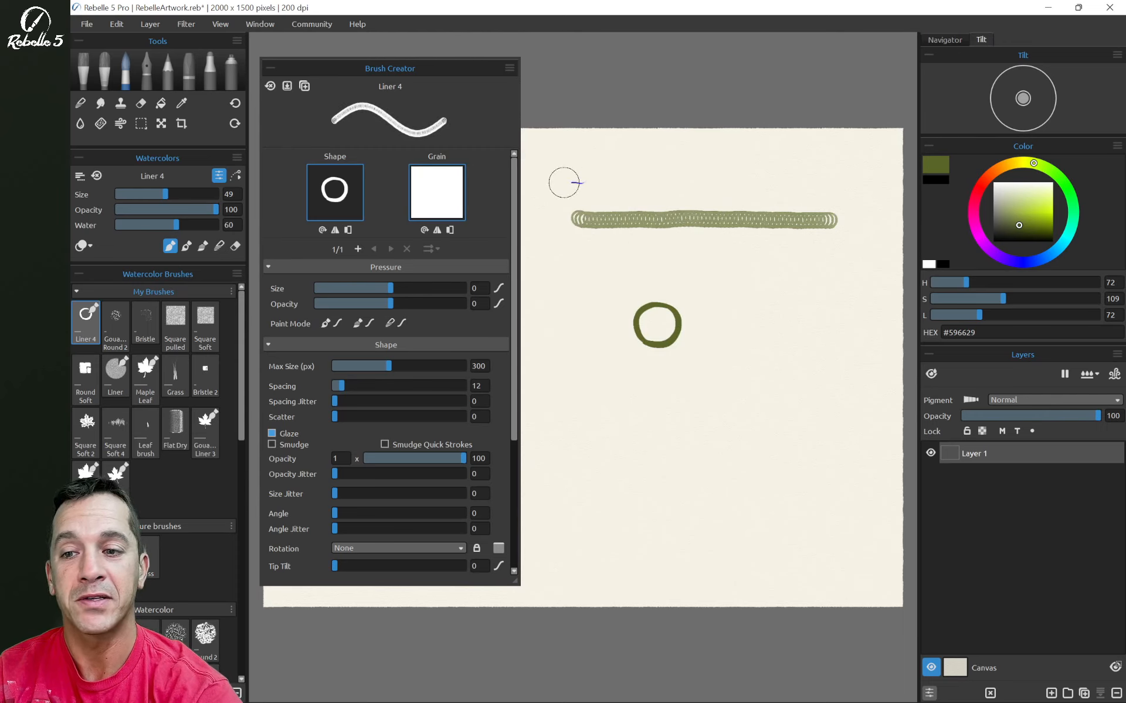
Step: Paint a horizontal test stroke above the existing one with the Liner 4 brush and its plain white grain
drag(574, 182, 837, 185)
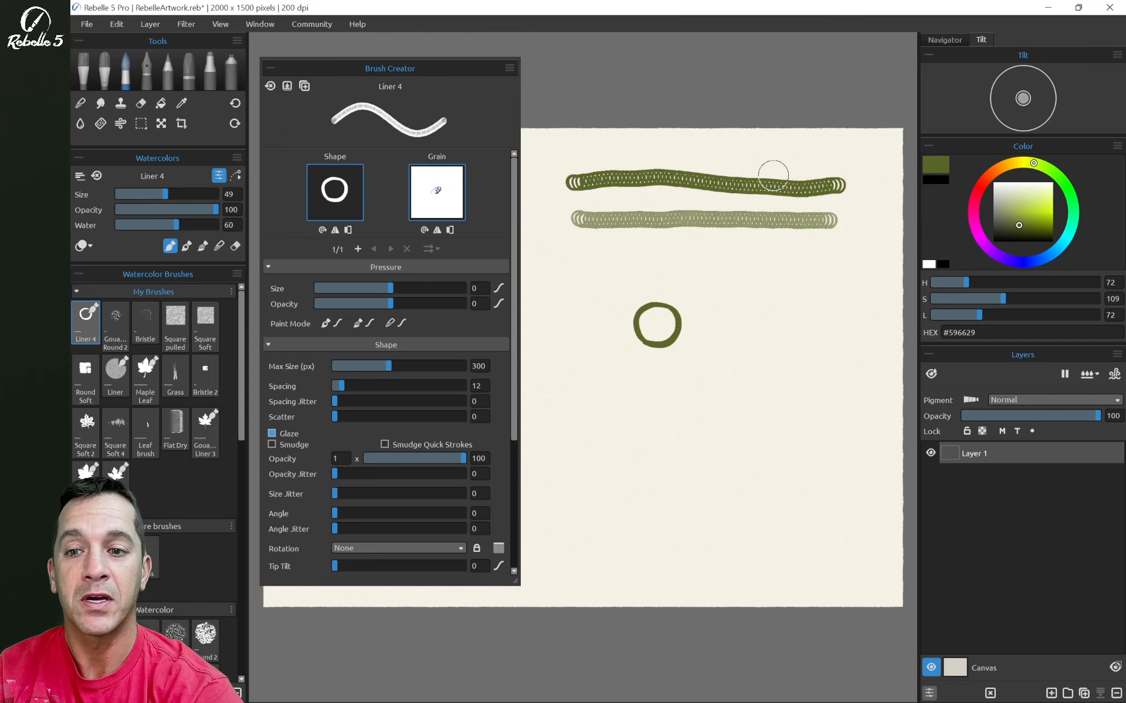
click(436, 197)
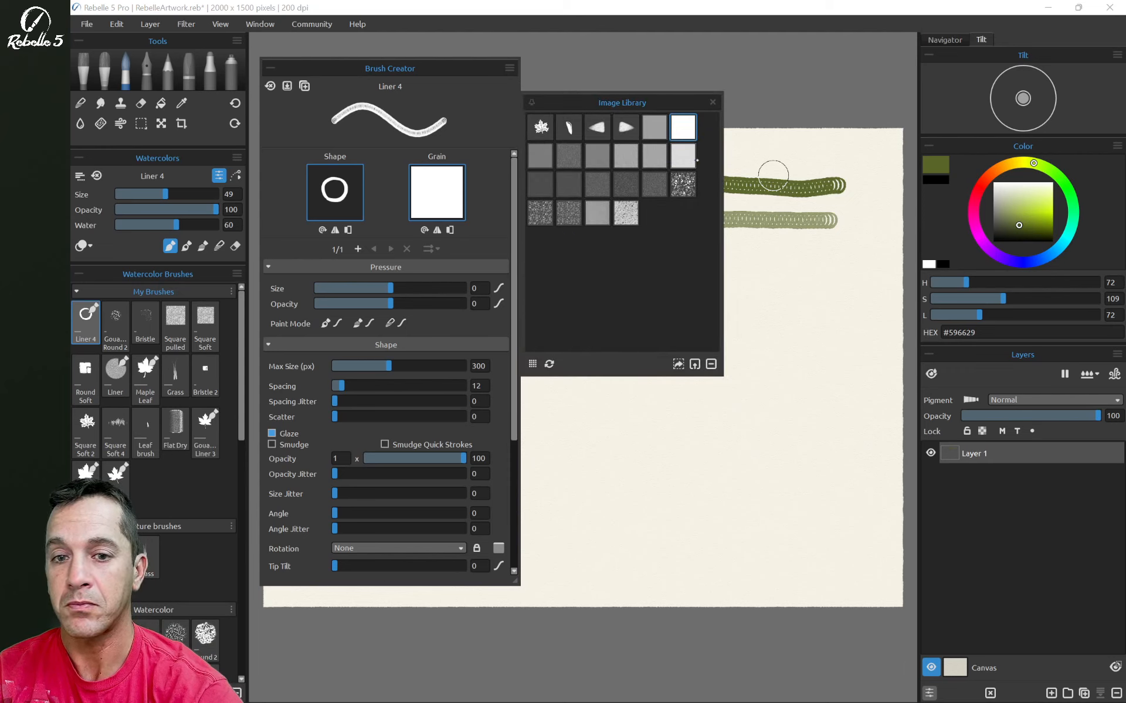
click(712, 102)
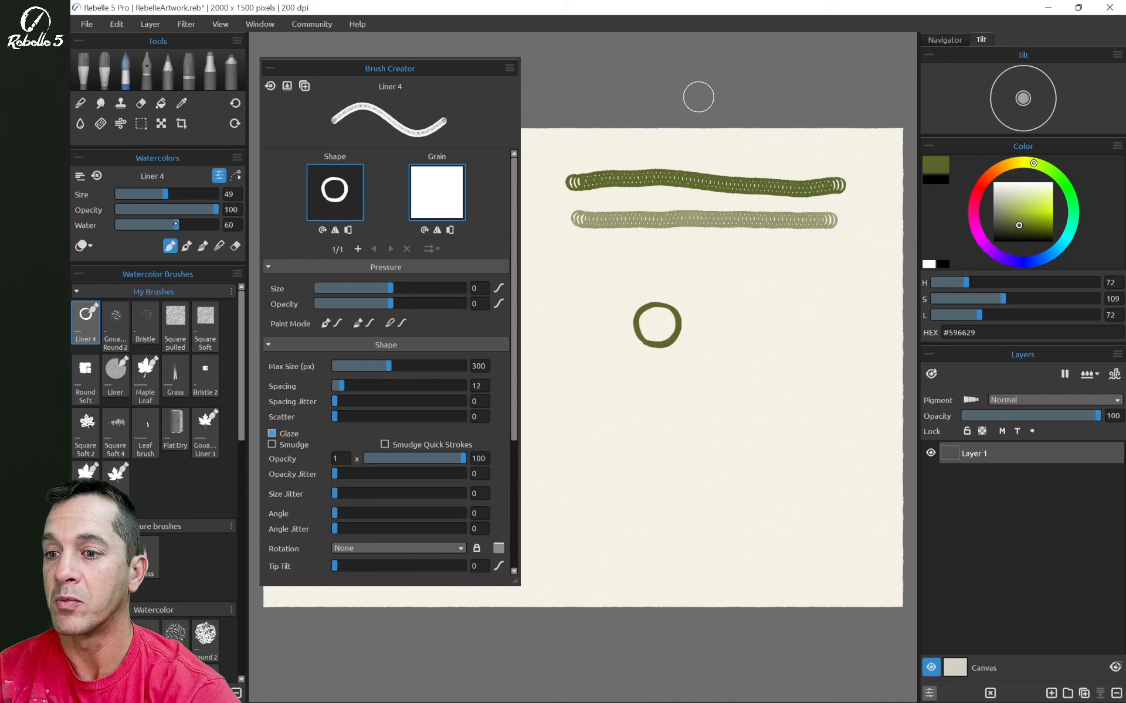
Step: Test Liner 4 with Water at 1 and a dark, finely speckled grain by painting a stroke below the other two
drag(170, 225, 116, 225)
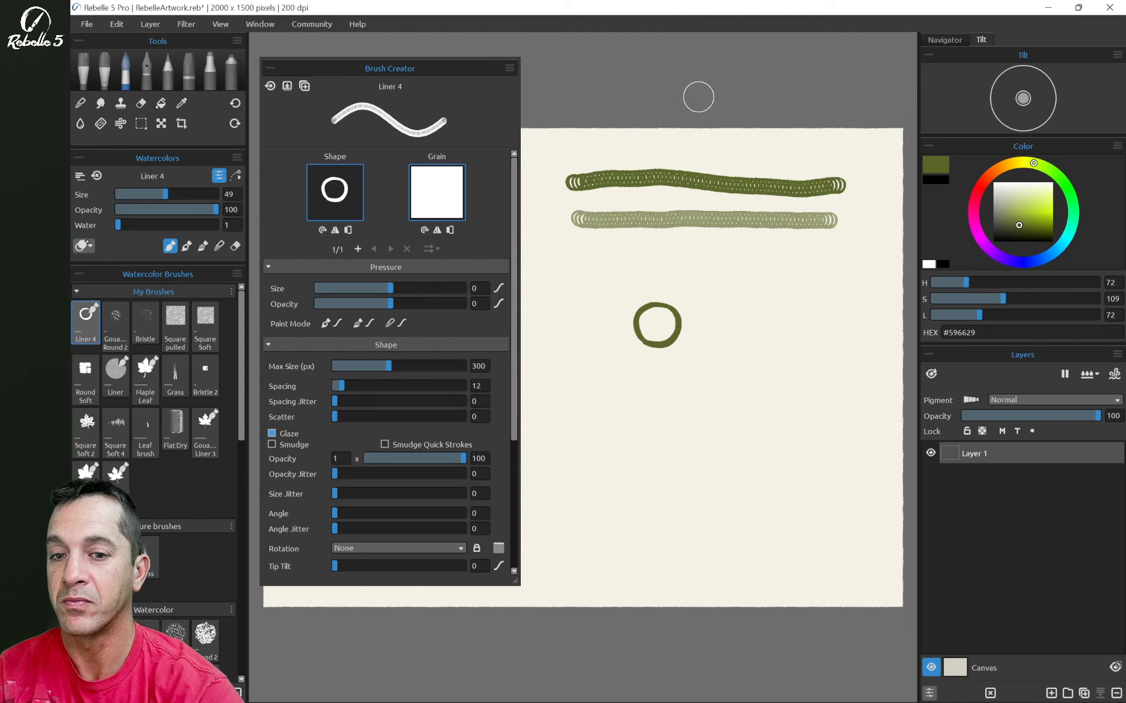
click(441, 190)
click(539, 156)
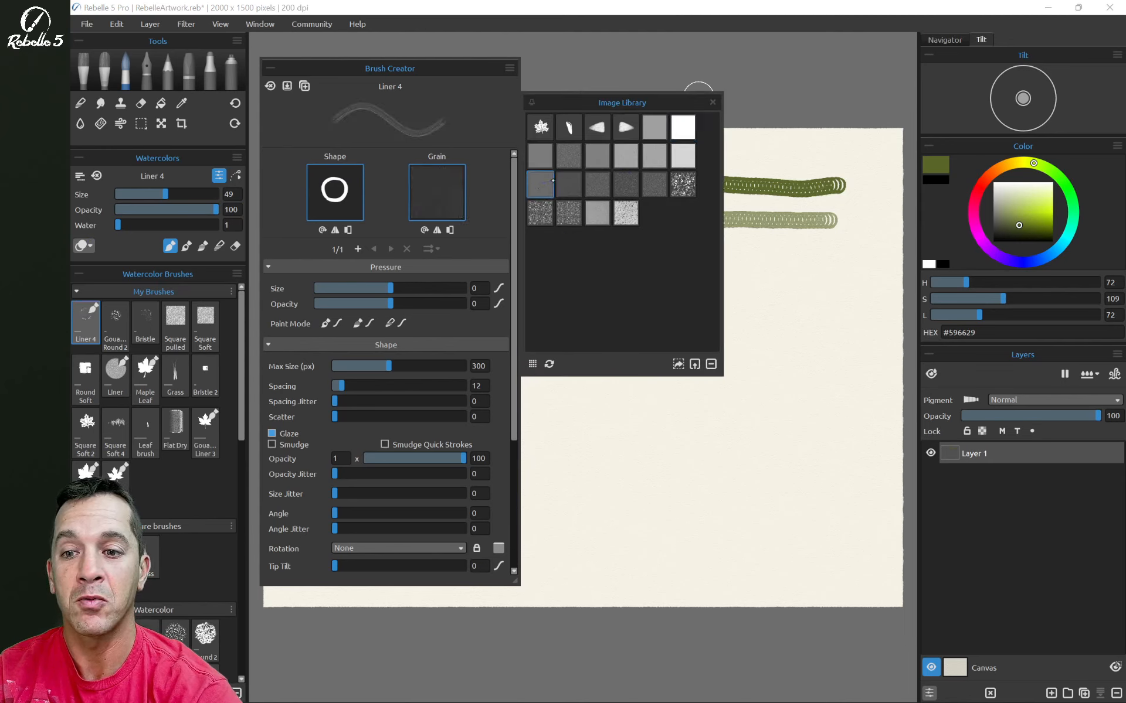
click(712, 102)
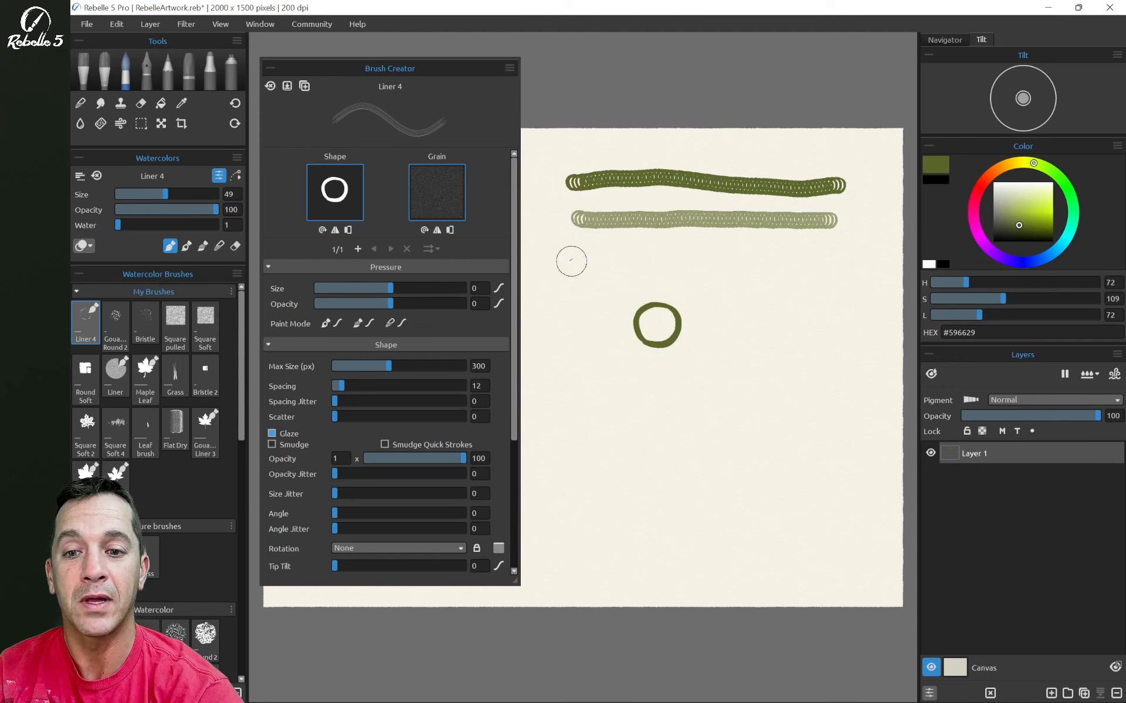
drag(564, 258, 846, 257)
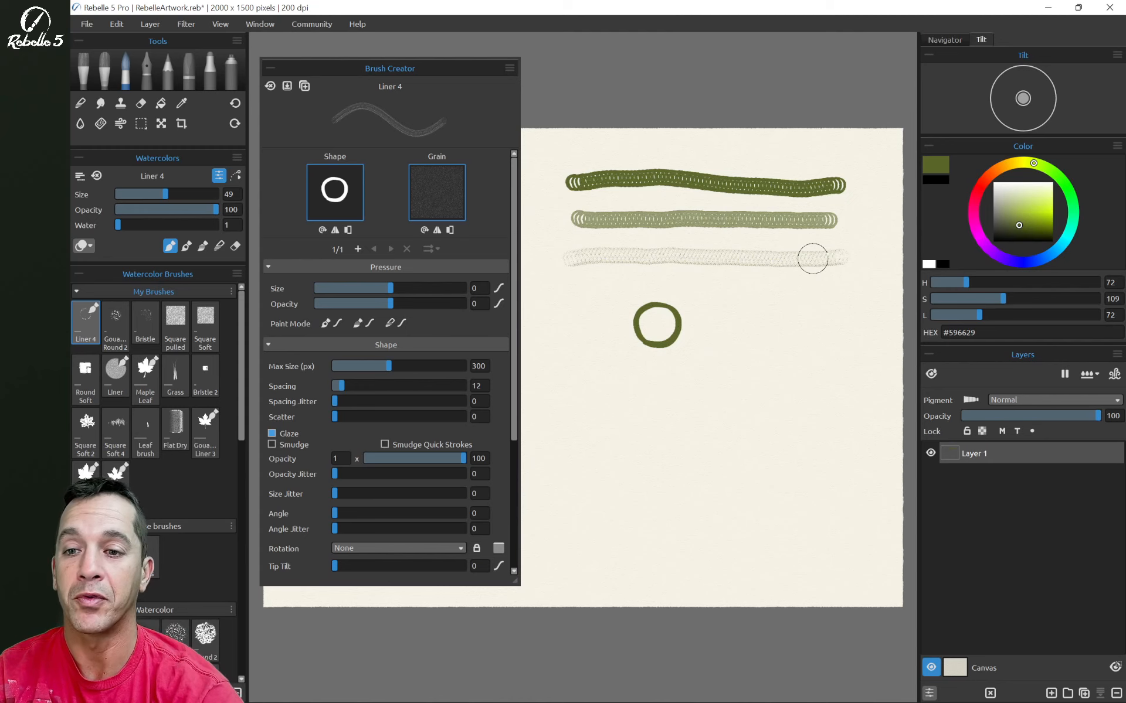
Step: Change the Liner 4 grain to the maple leaf image
click(436, 192)
click(540, 127)
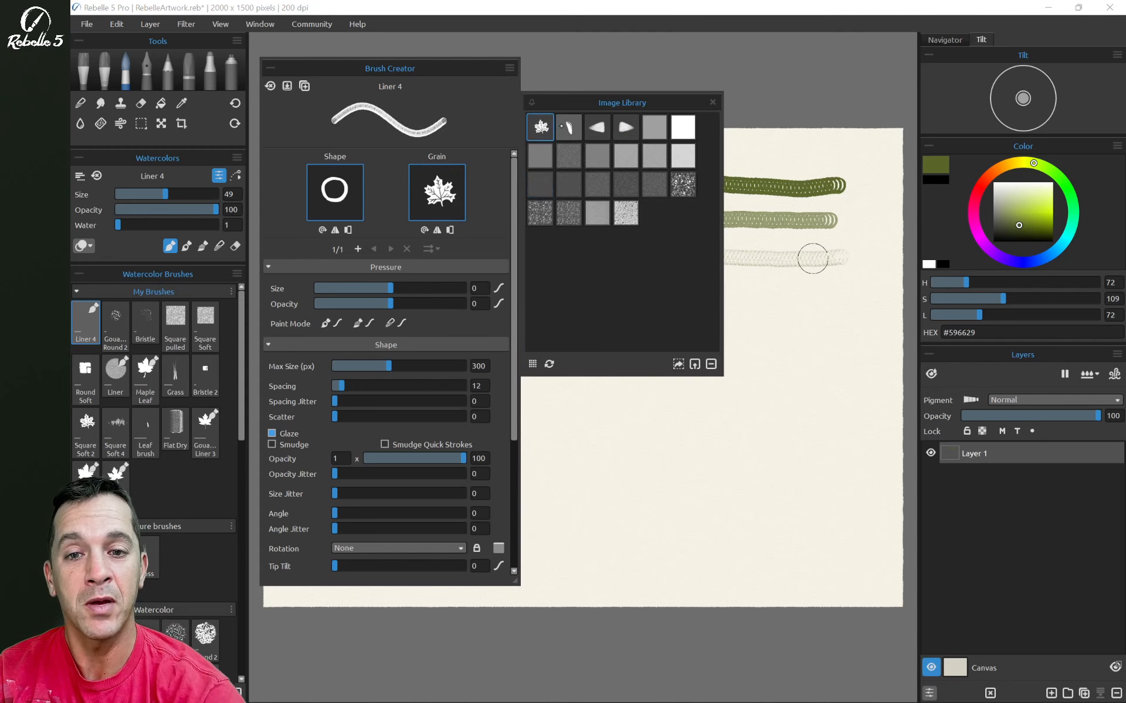
click(656, 325)
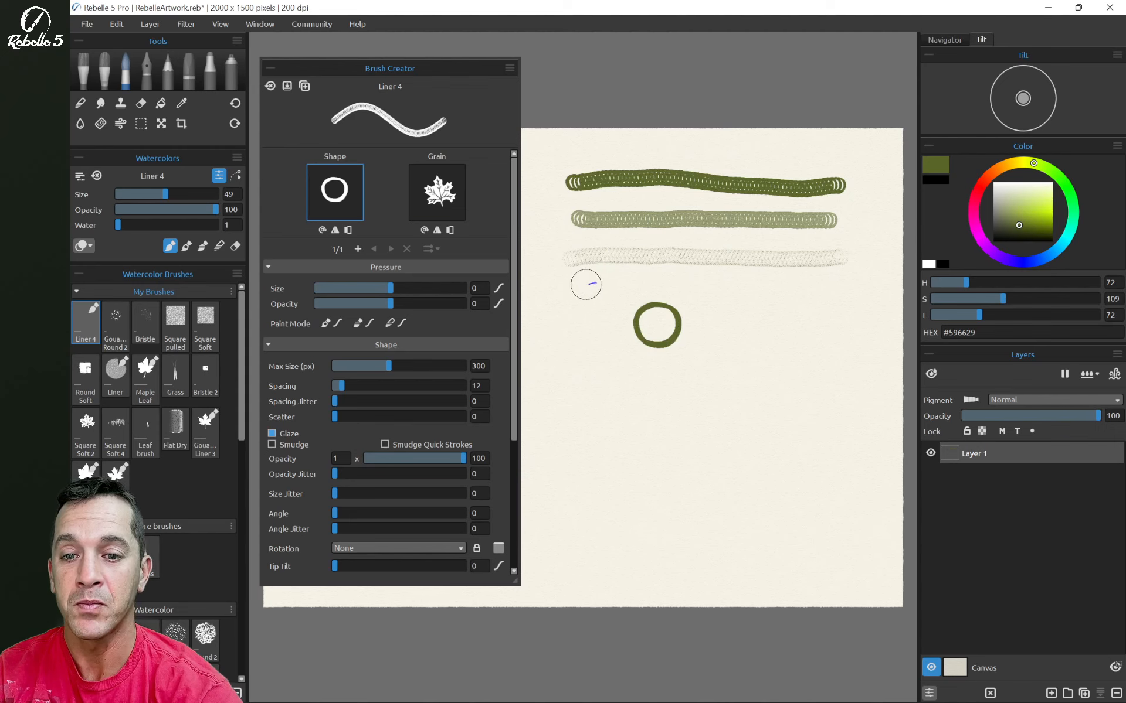
Step: Set the shape Spacing to 100 and paint a horizontal test row between the faint stroke and the large ring
scroll(733, 219, up, 3)
drag(342, 385, 399, 386)
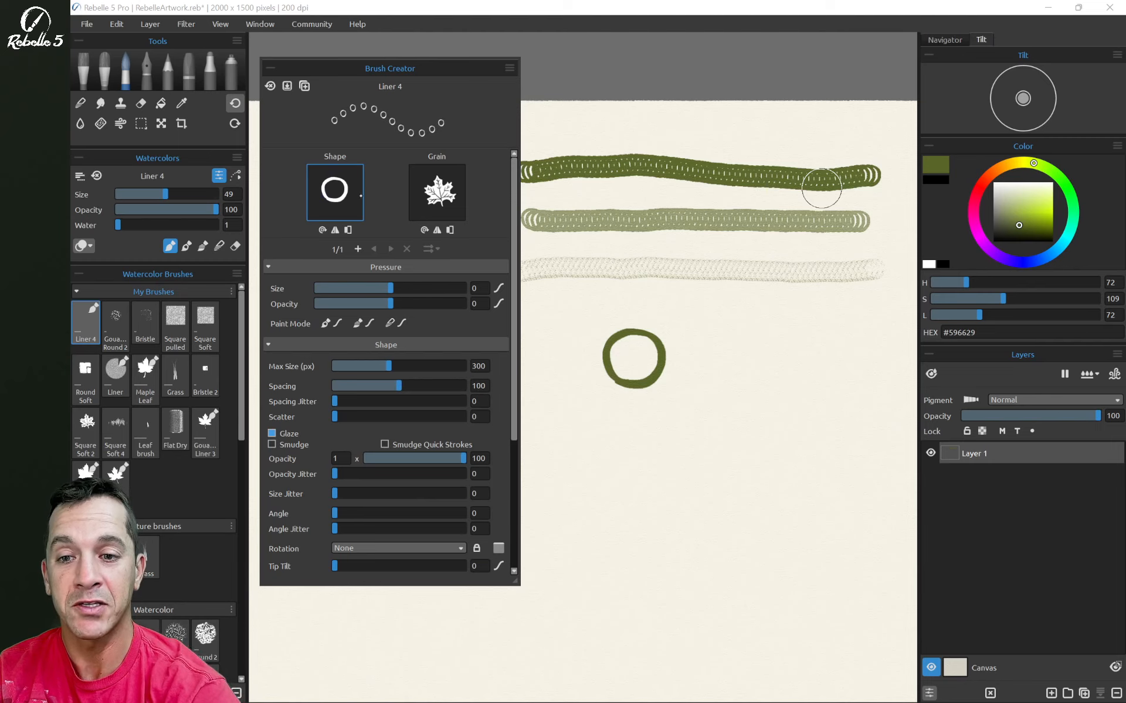
drag(531, 310, 856, 304)
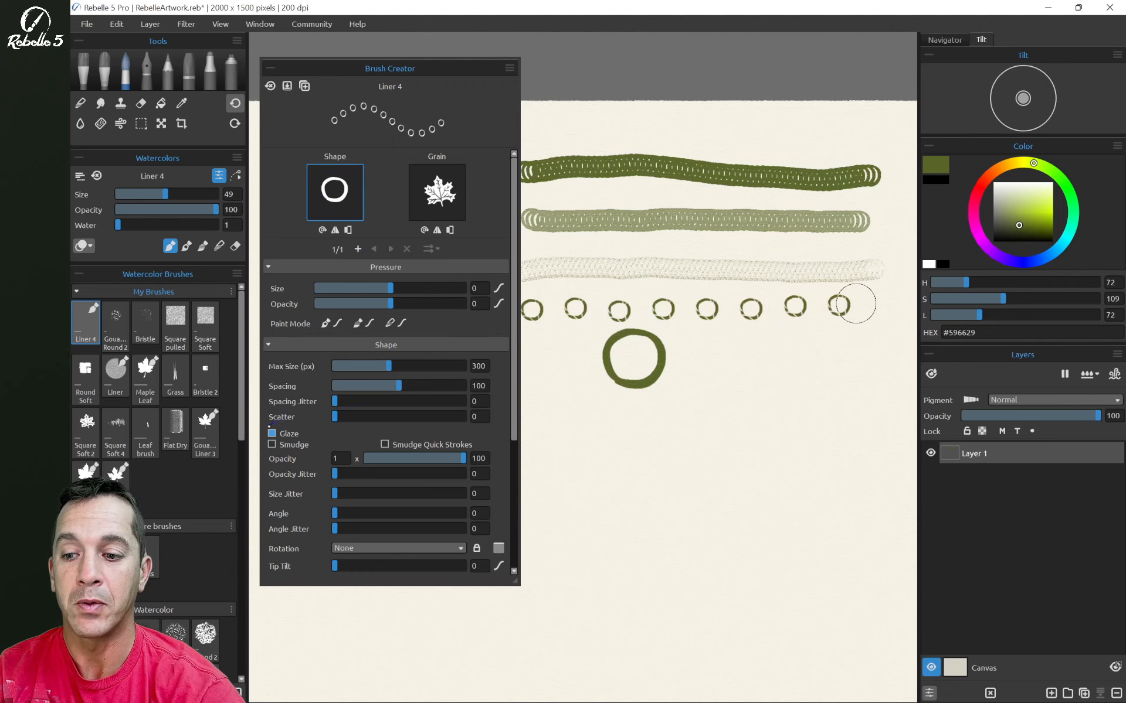
Step: Turn off Glaze and test the inverted maple leaf grain with one row below the large ring and one over the existing row
click(272, 433)
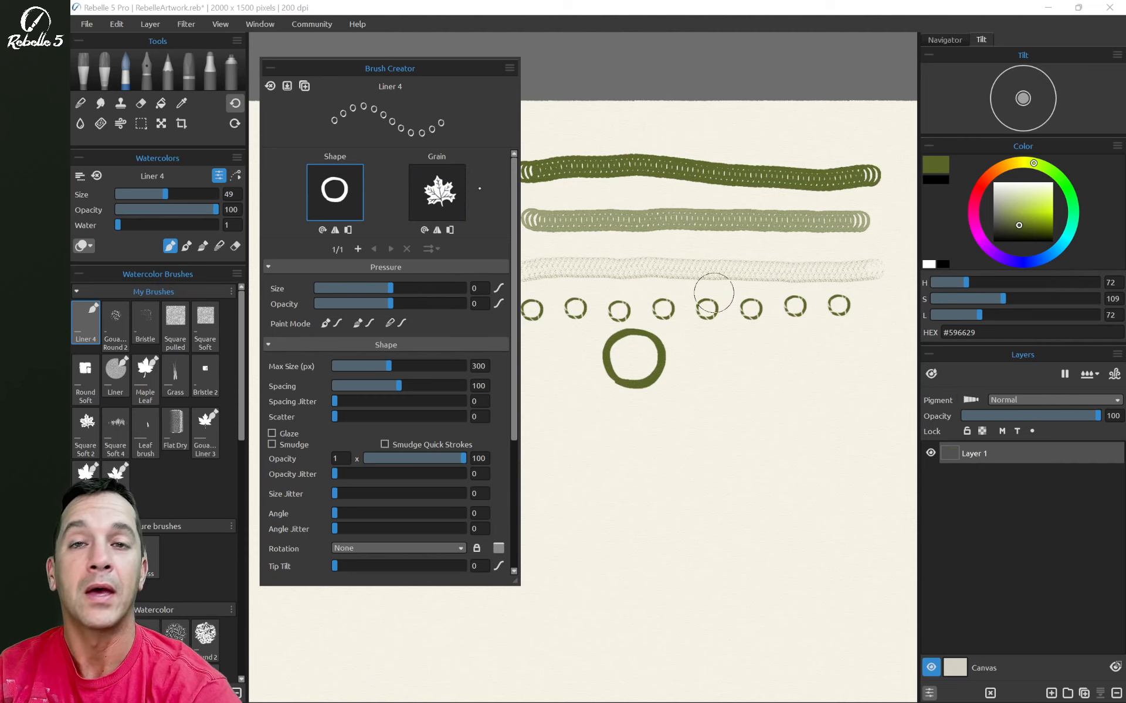
click(450, 230)
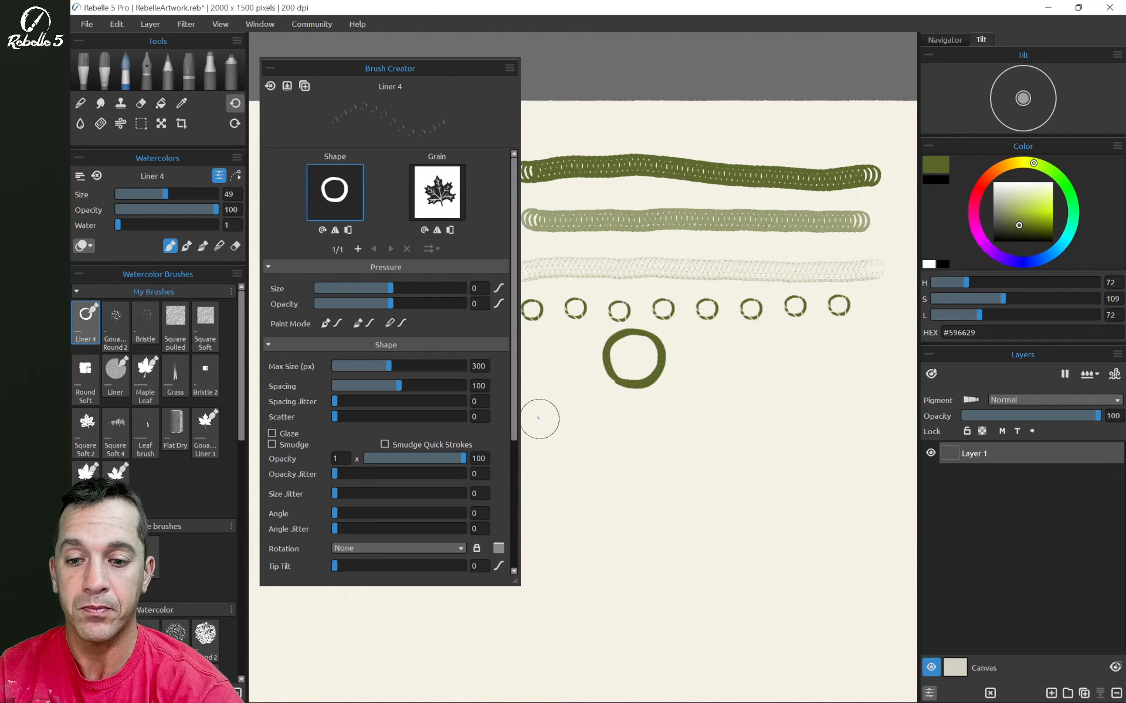
drag(536, 417, 833, 420)
drag(533, 309, 872, 309)
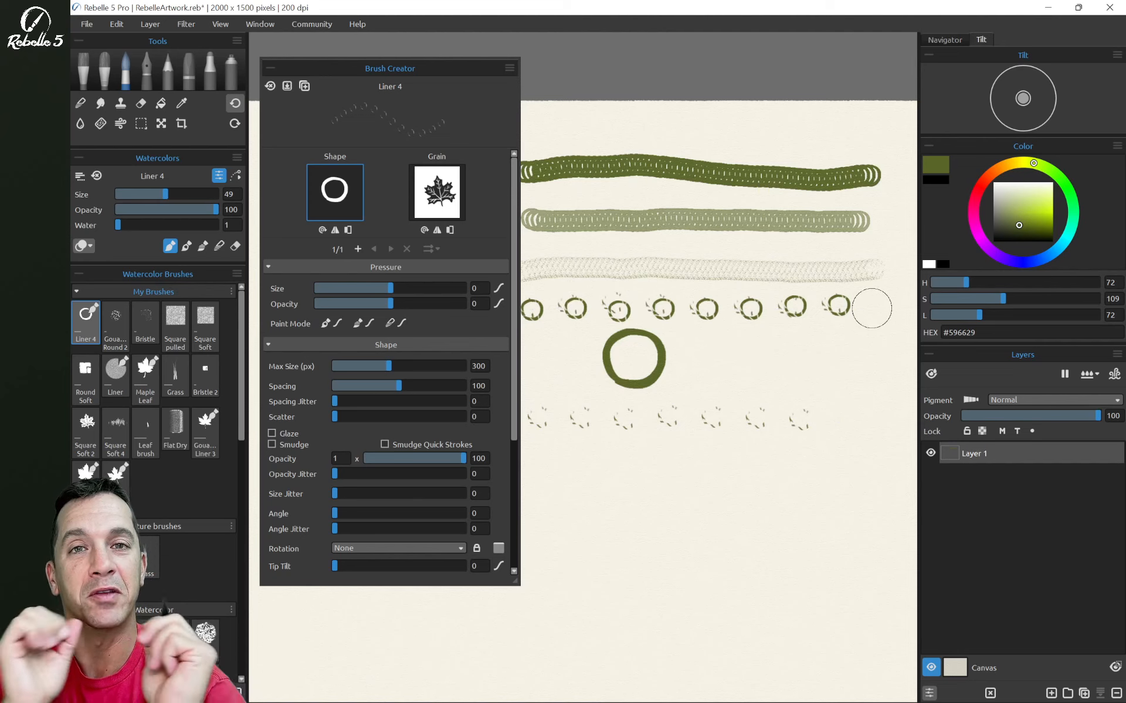
Step: Set the grain back to the plain white image and paint a test row of rings below the large ring
click(437, 191)
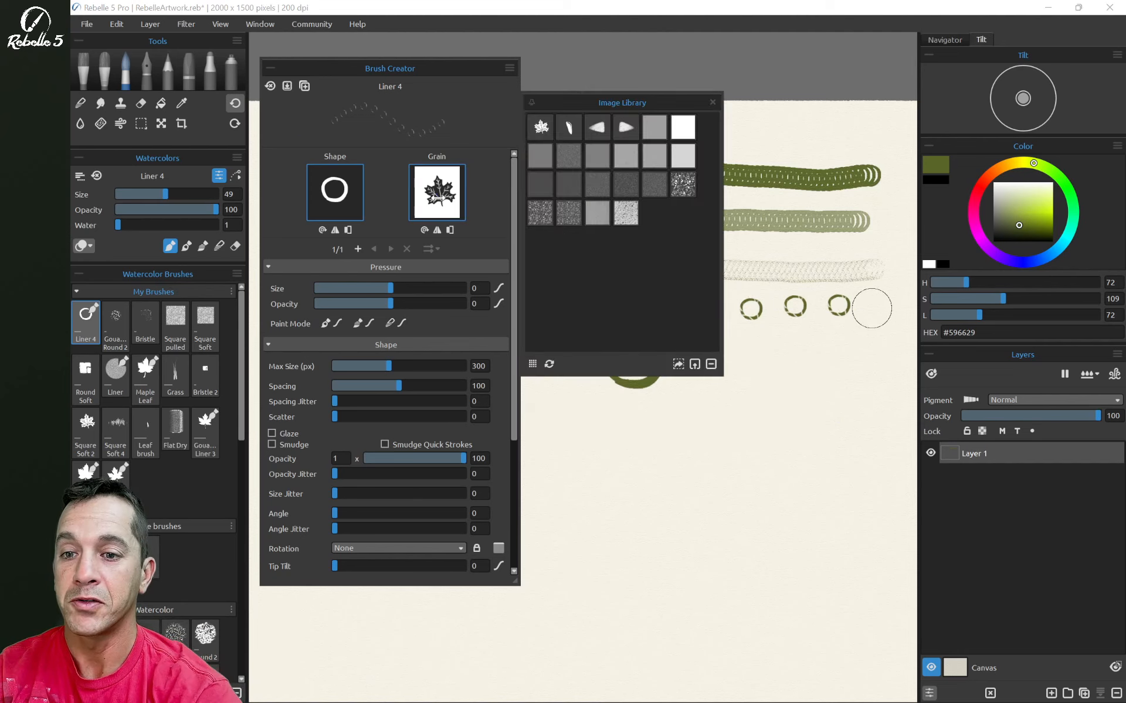
click(684, 127)
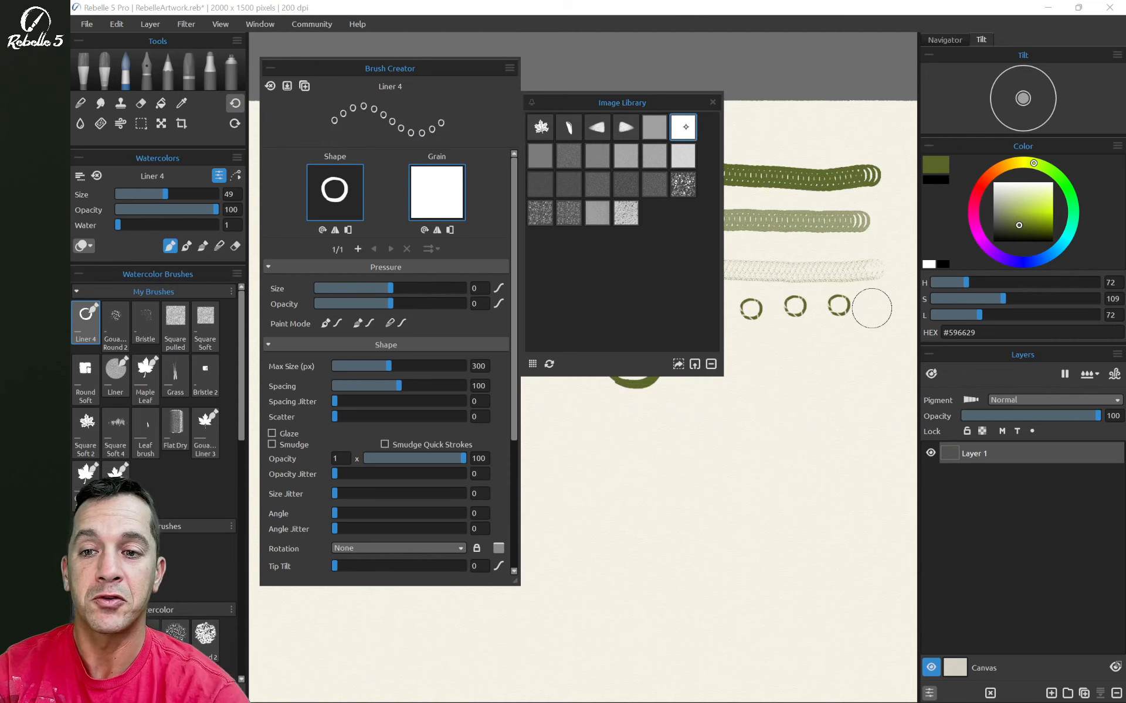
click(713, 102)
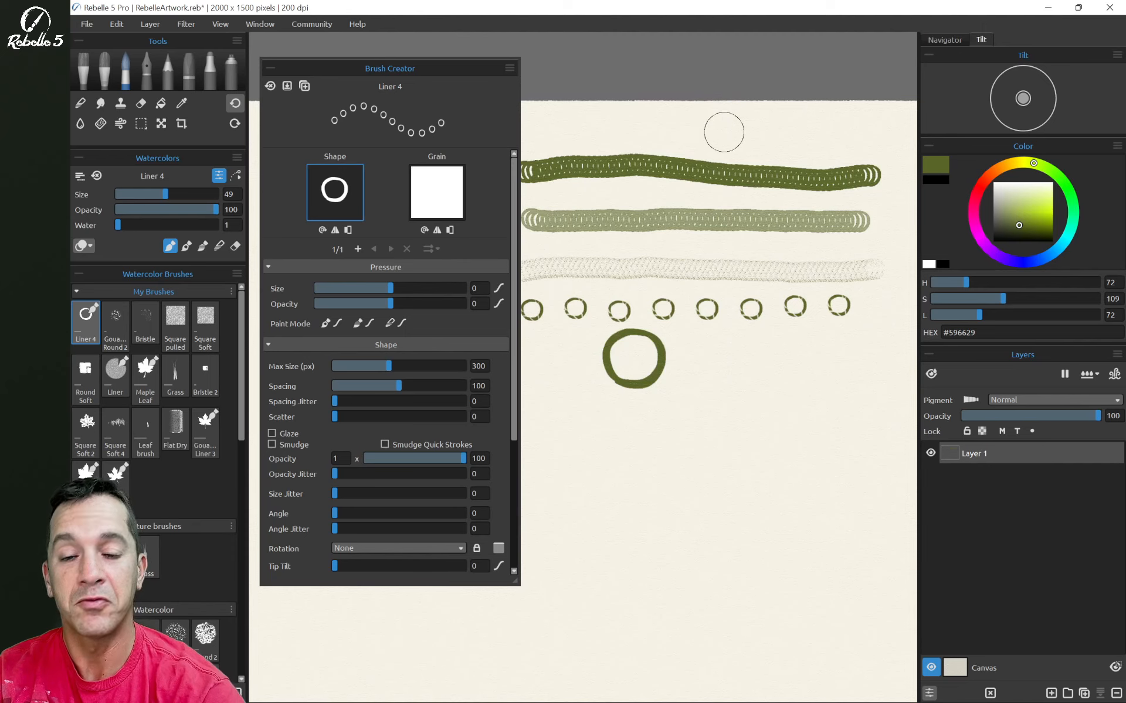
mouse_move(540, 410)
mouse_down()
mouse_move(662, 416)
mouse_move(858, 395)
mouse_up()
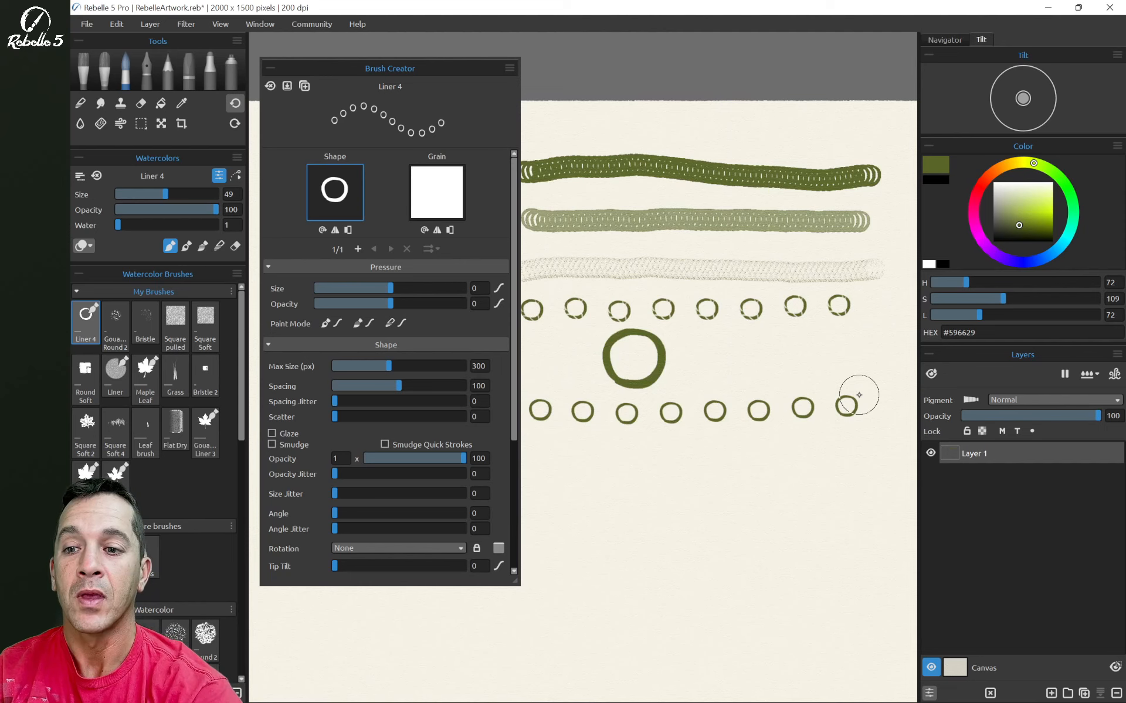
click(333, 194)
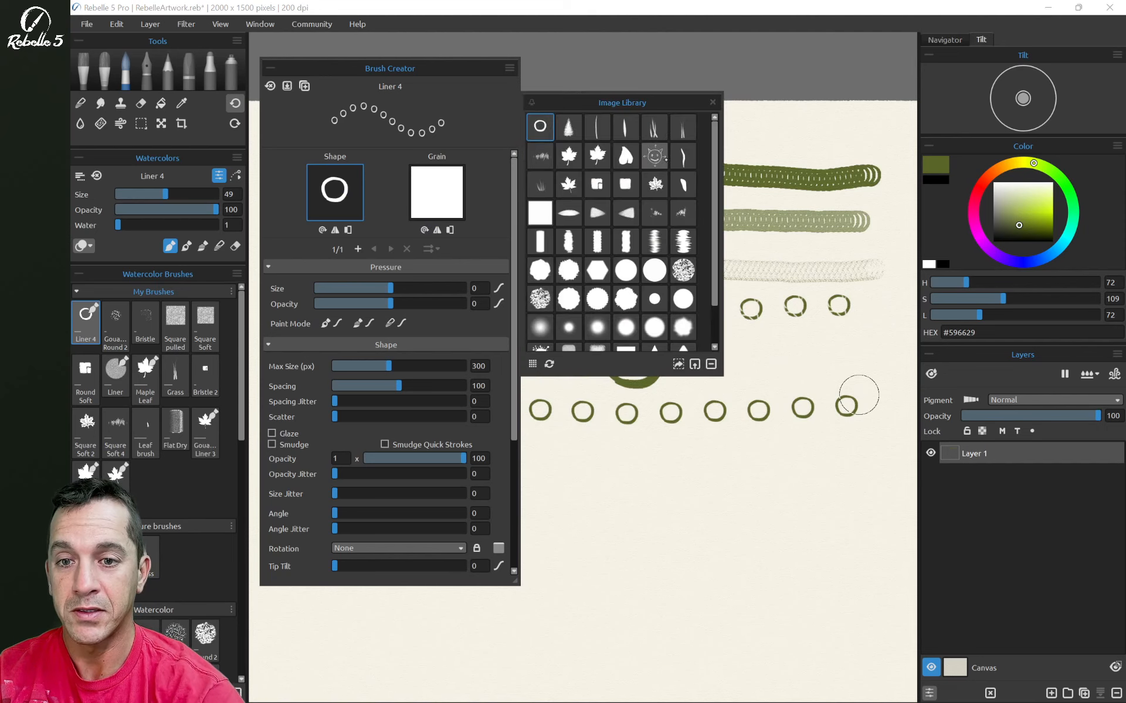
click(712, 102)
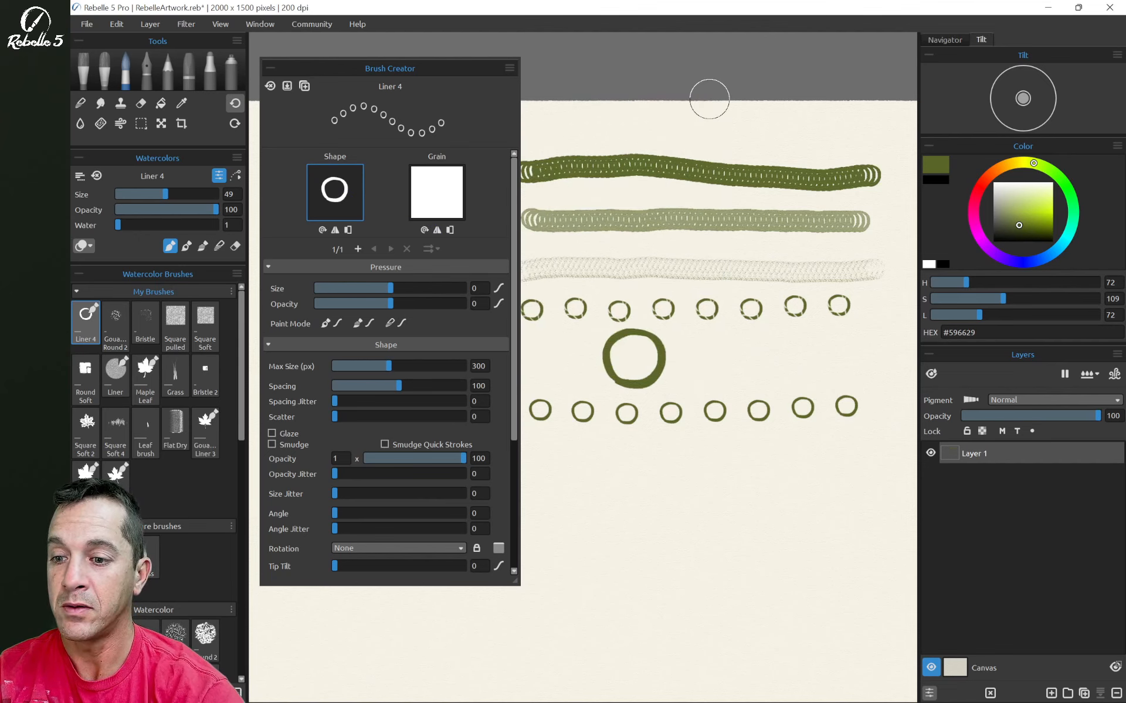
Step: Clear all the strokes from the layer and paint a small left-pointing arrow near the canvas's upper edge with the Square Soft brush
click(175, 326)
click(206, 327)
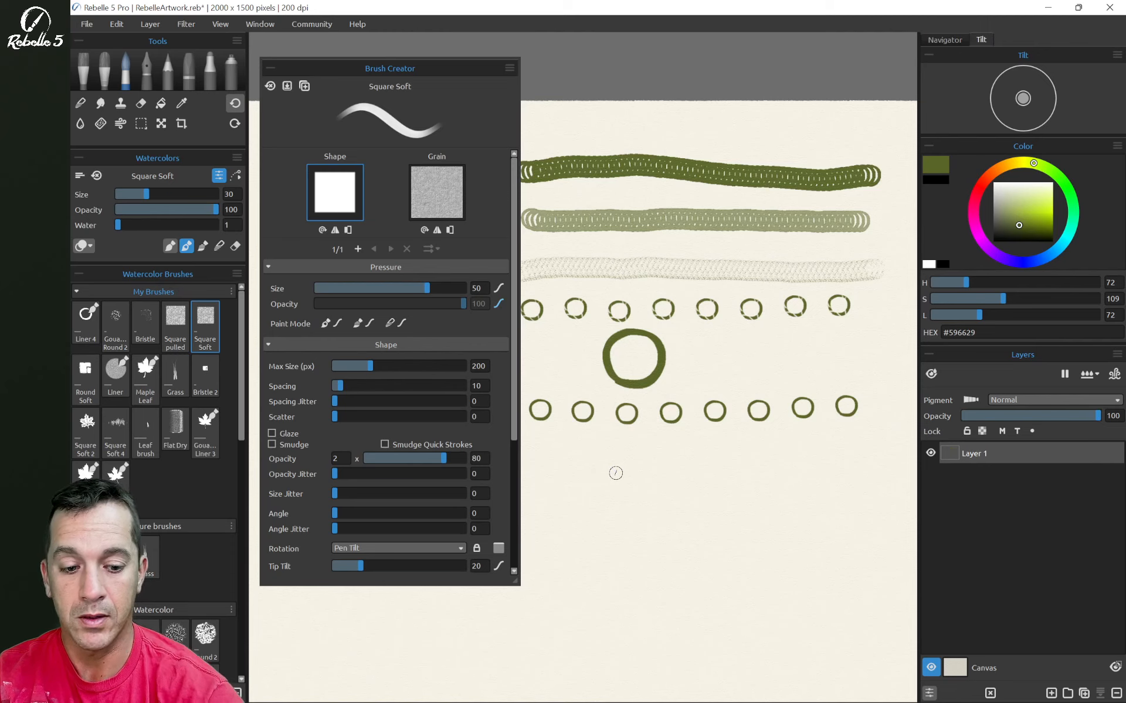
key(Delete)
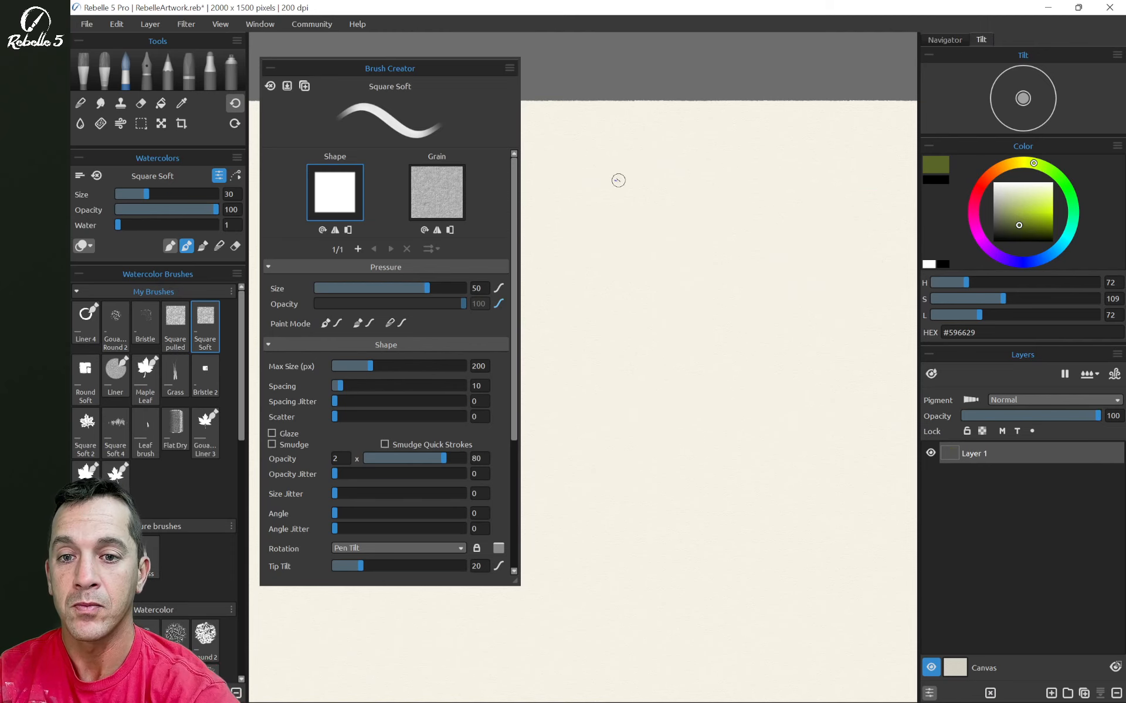
mouse_move(621, 180)
mouse_down()
mouse_move(566, 182)
mouse_move(590, 194)
mouse_move(632, 179)
mouse_move(591, 179)
mouse_move(652, 173)
mouse_up()
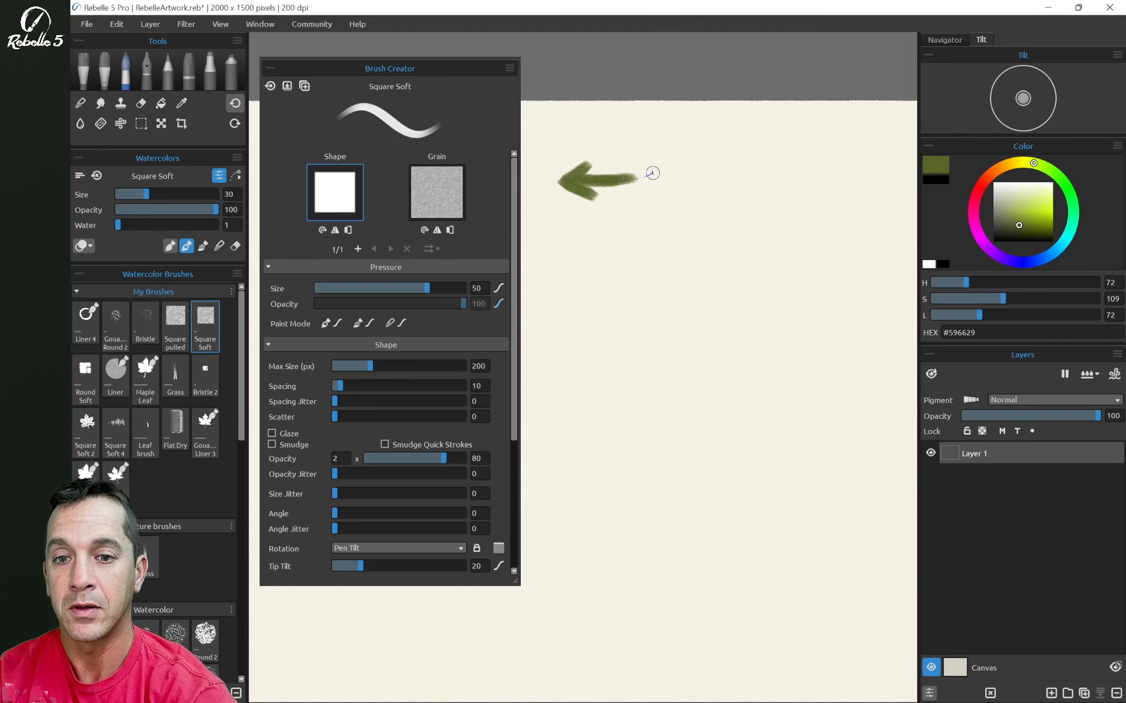
Step: Enclose the painted arrow in a rectangular selection and import it as the Liner 4 brush's shape
key(m)
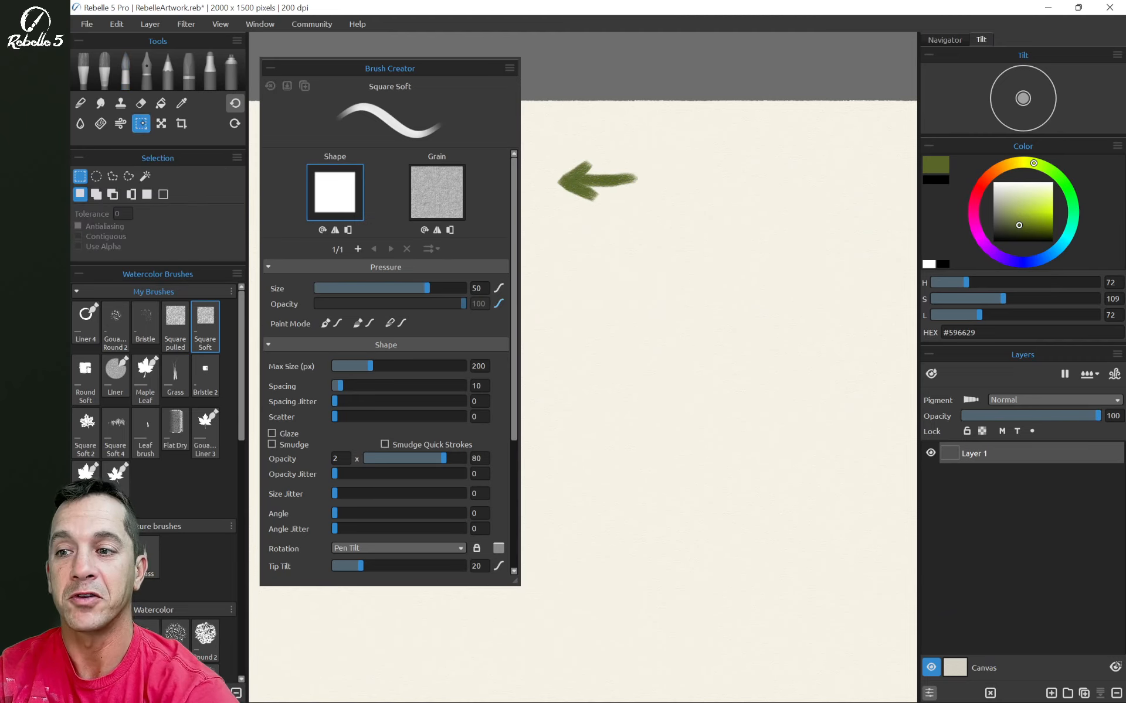
drag(545, 139, 651, 224)
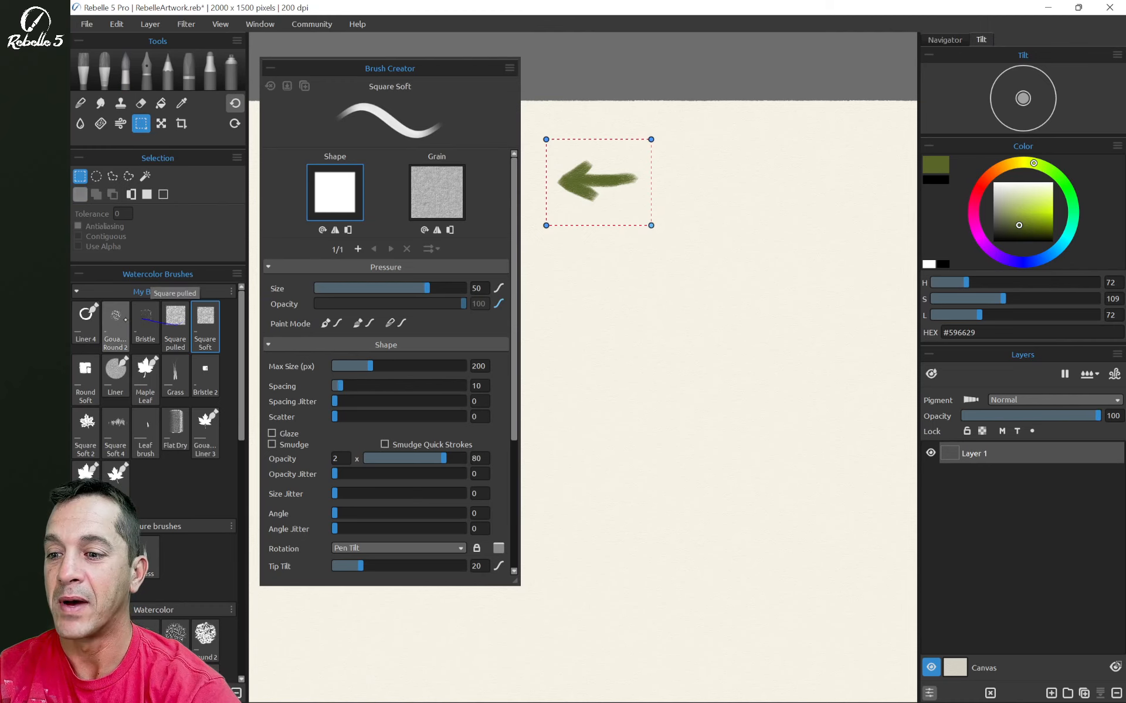
click(85, 319)
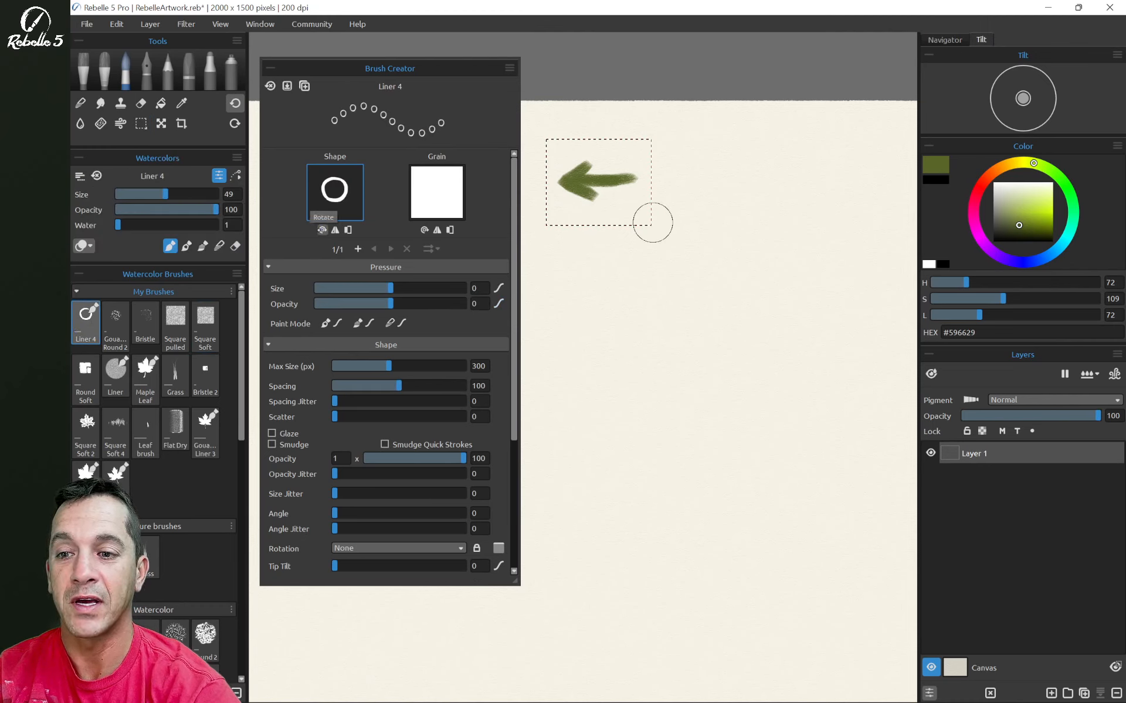
click(334, 188)
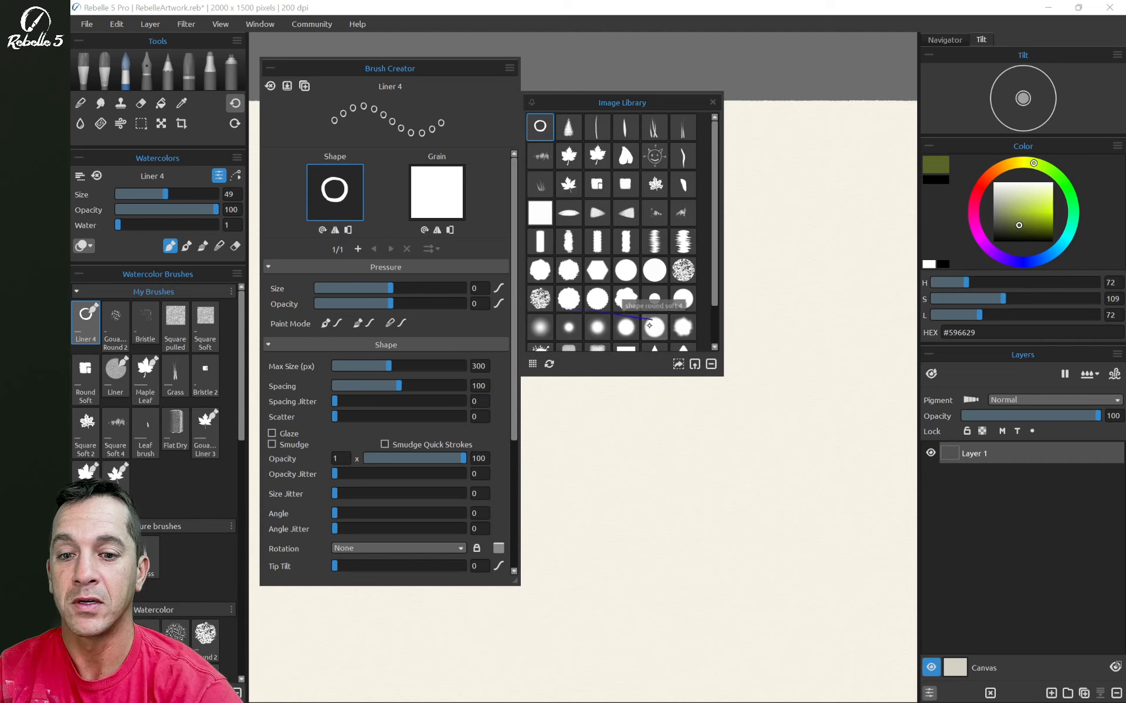
click(678, 363)
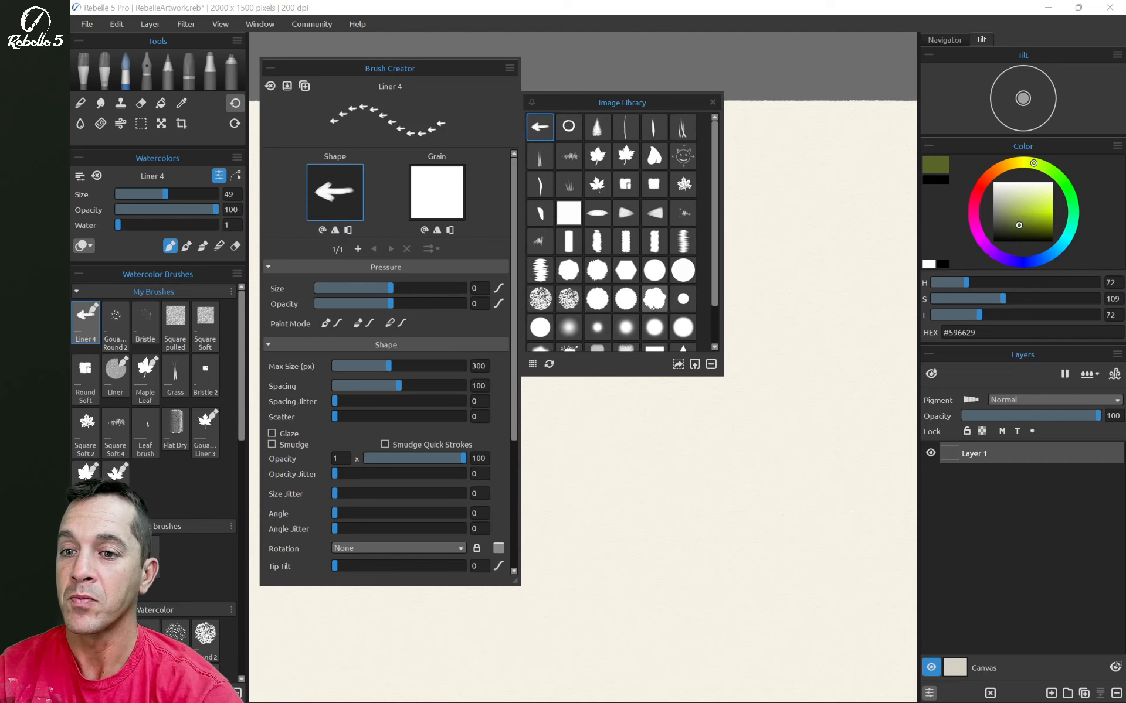
click(712, 102)
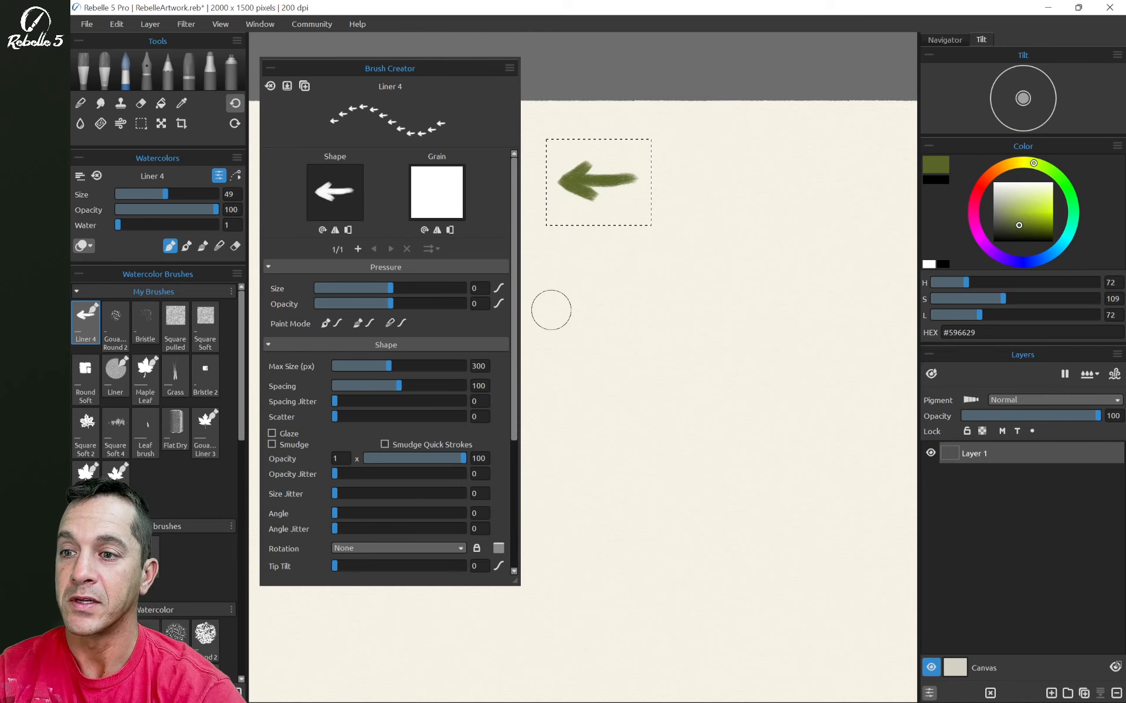
Step: Paint a test row of arrows below the painted arrow, and a second row beneath it with the shape flipped horizontally
mouse_move(557, 277)
mouse_down()
mouse_move(867, 279)
mouse_move(858, 272)
mouse_up()
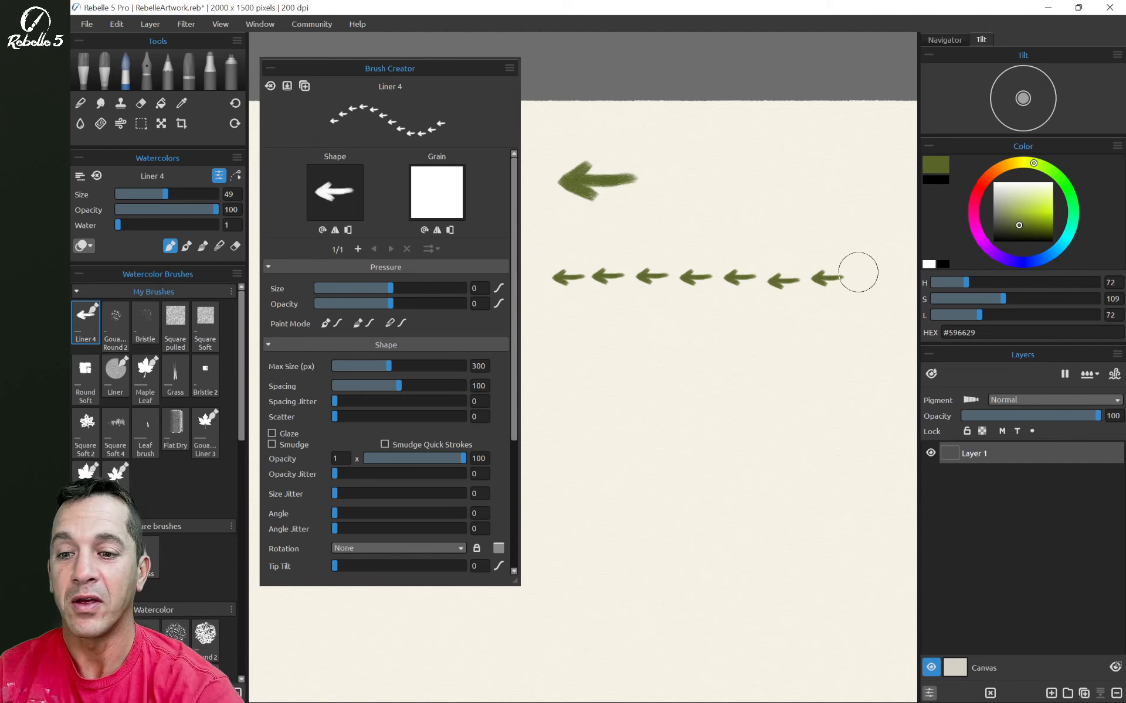
click(335, 230)
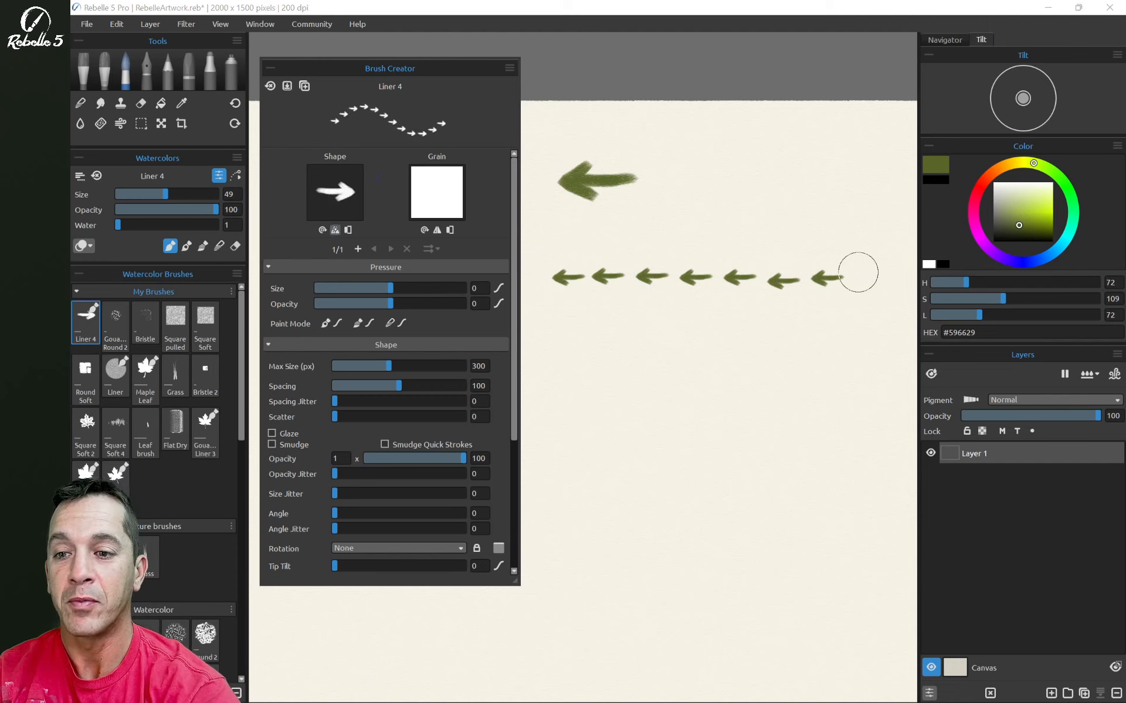
mouse_move(558, 325)
mouse_down()
mouse_move(760, 329)
mouse_move(861, 311)
mouse_up()
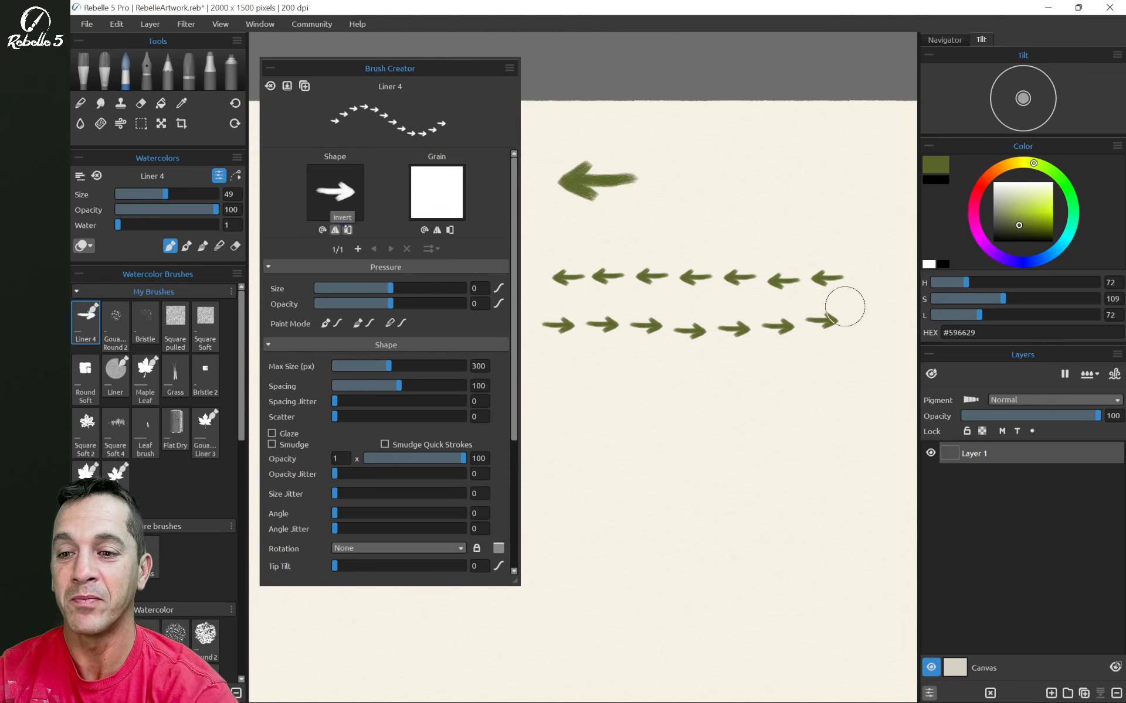
Step: Paint a third test row with the arrow shape inverted, and restore the shape and rotate it 90 degrees clockwise
drag(557, 369, 838, 368)
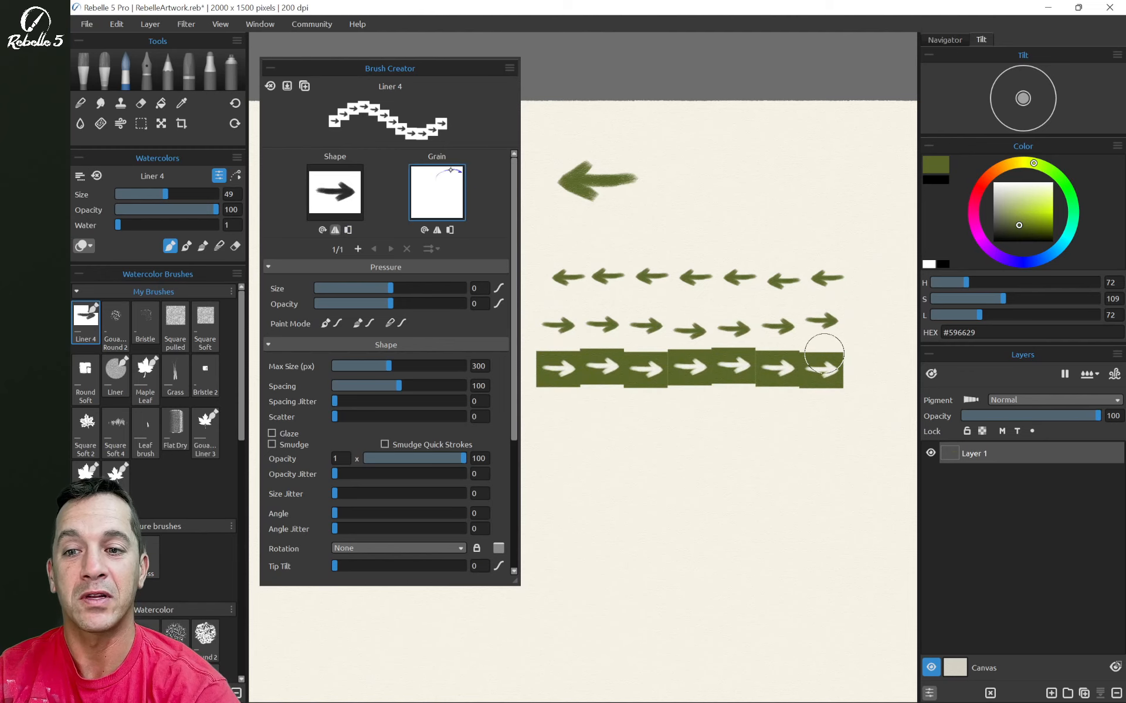
click(348, 230)
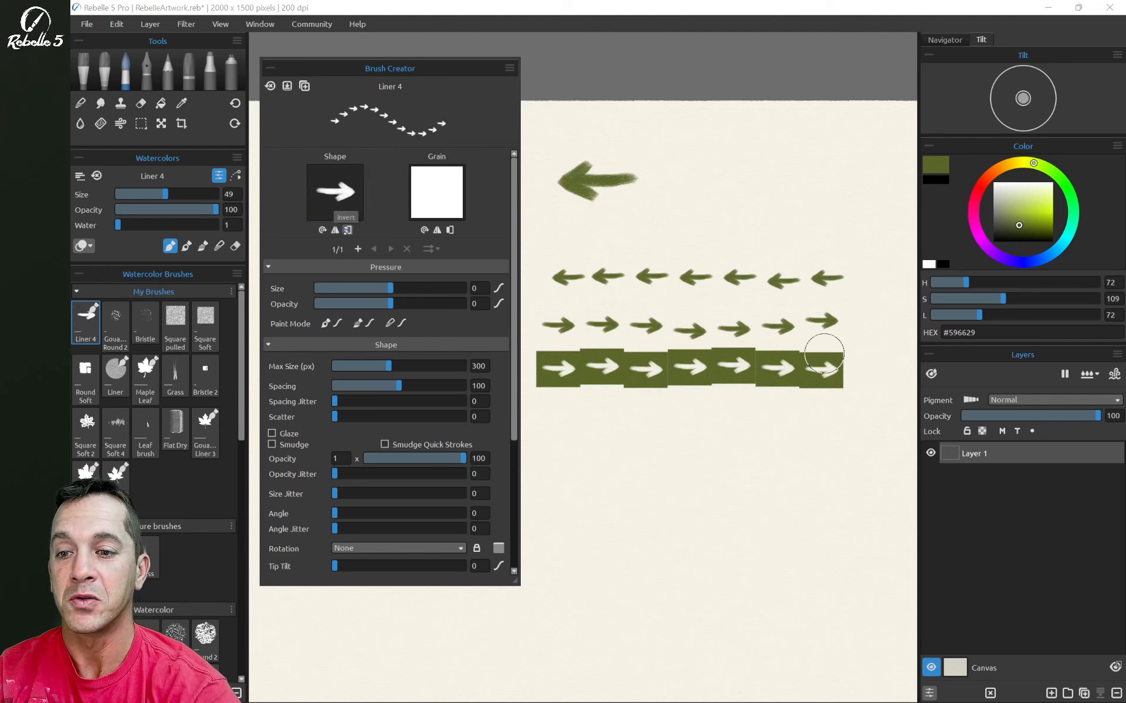
click(323, 230)
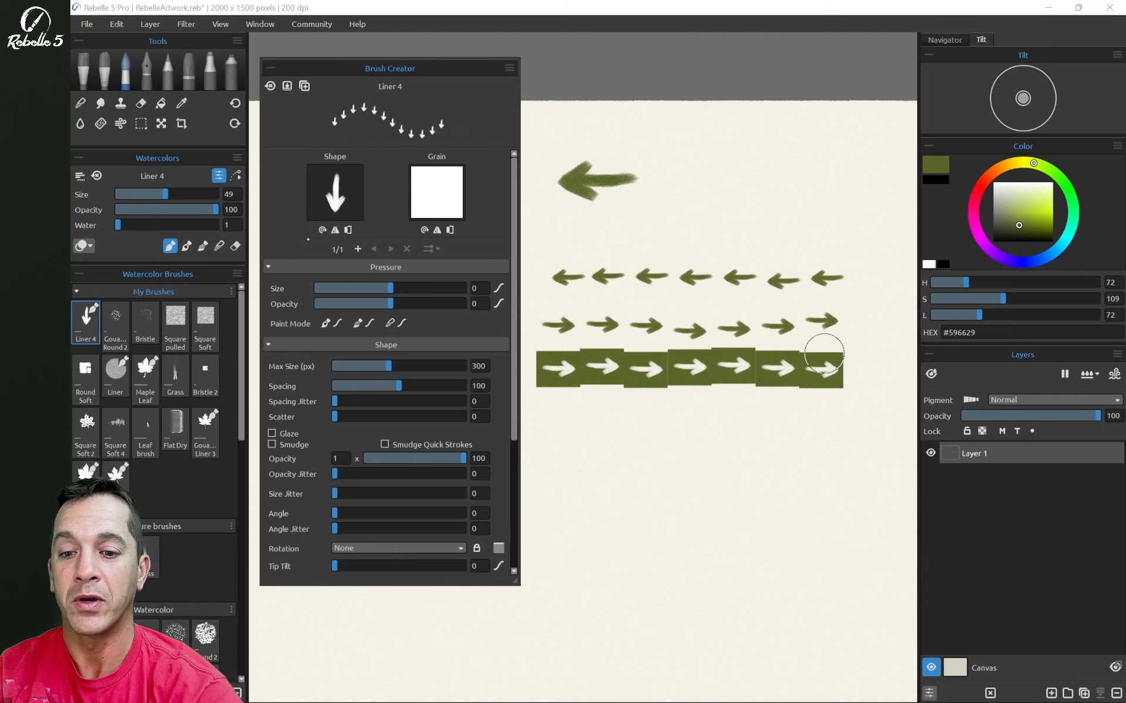
Step: Paint a test row of downward arrows, and a fifth row beneath it with the arrow shape rotated to point up
drag(546, 413, 816, 413)
click(323, 230)
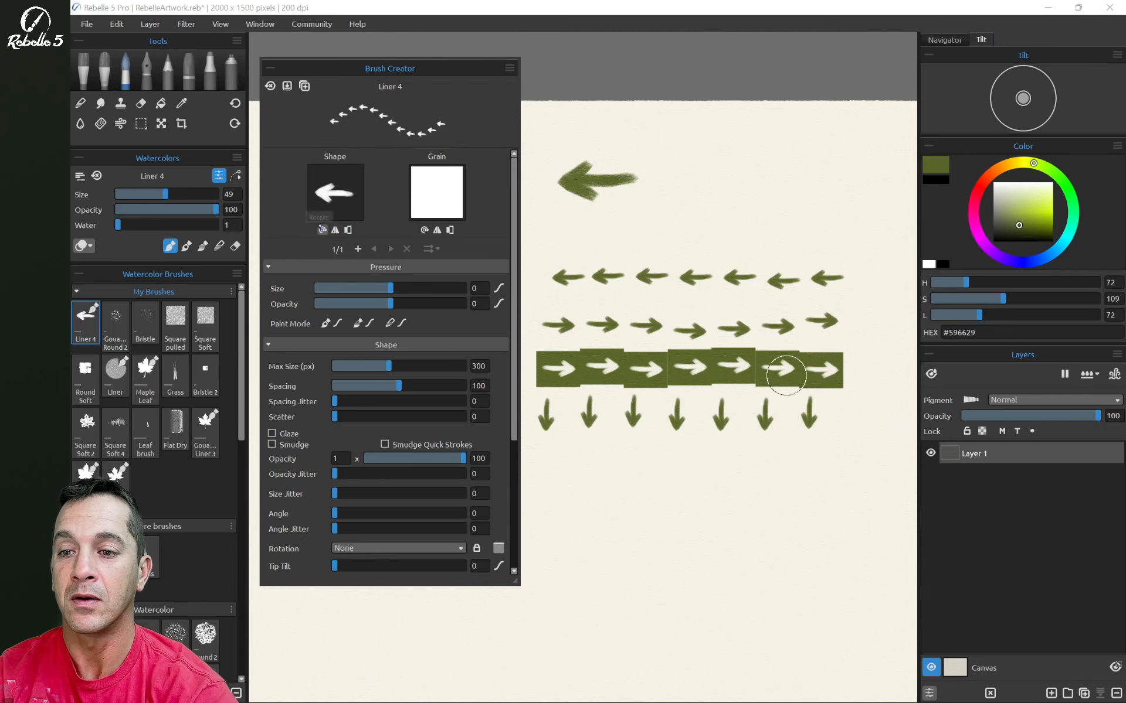
click(322, 229)
drag(547, 468, 822, 458)
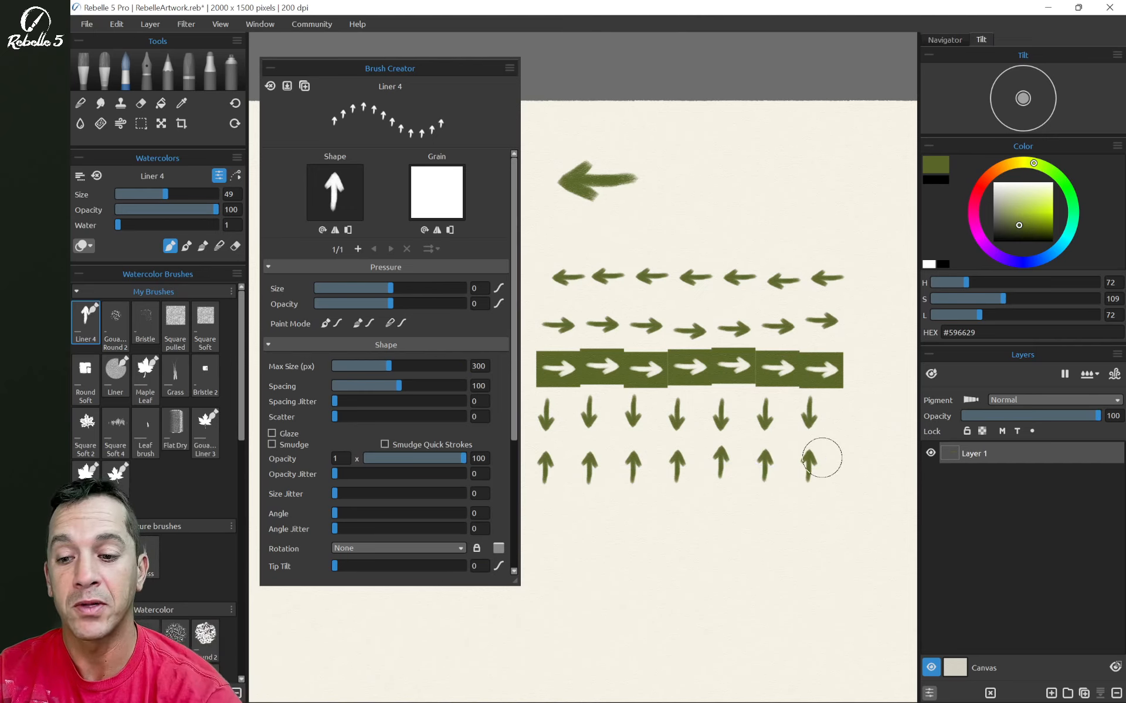
Step: Set the shape's rotation to Pen Tilt and paint an arc of five arrows beside the large painted arrow
click(398, 548)
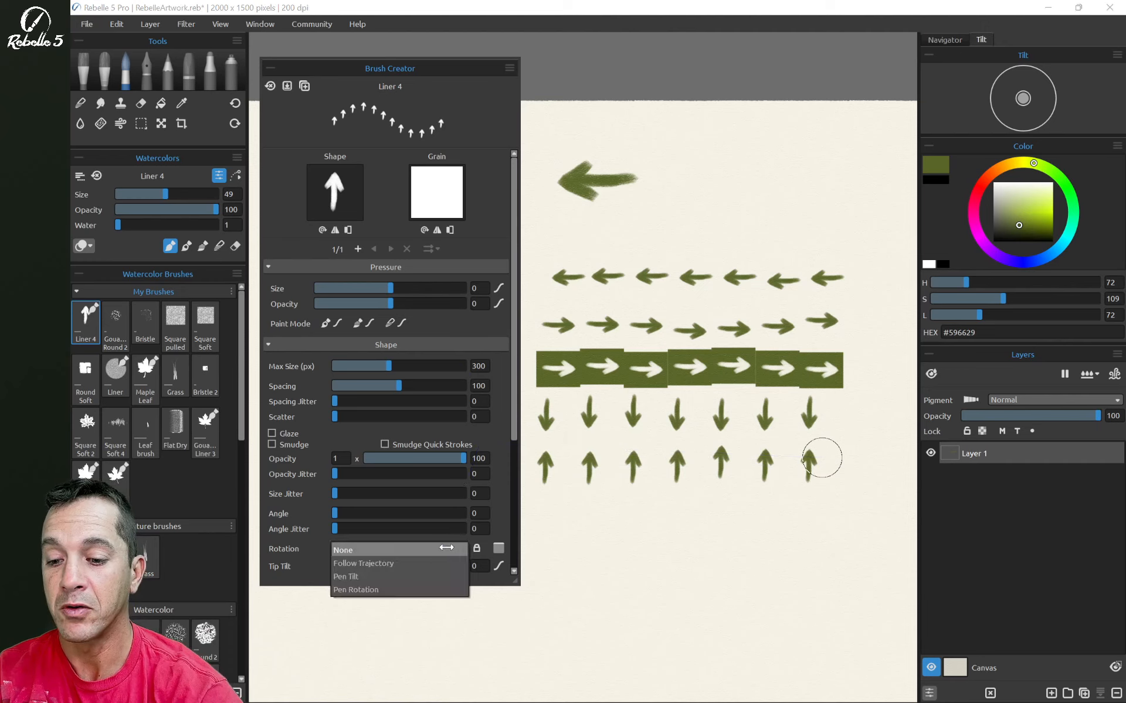
click(427, 574)
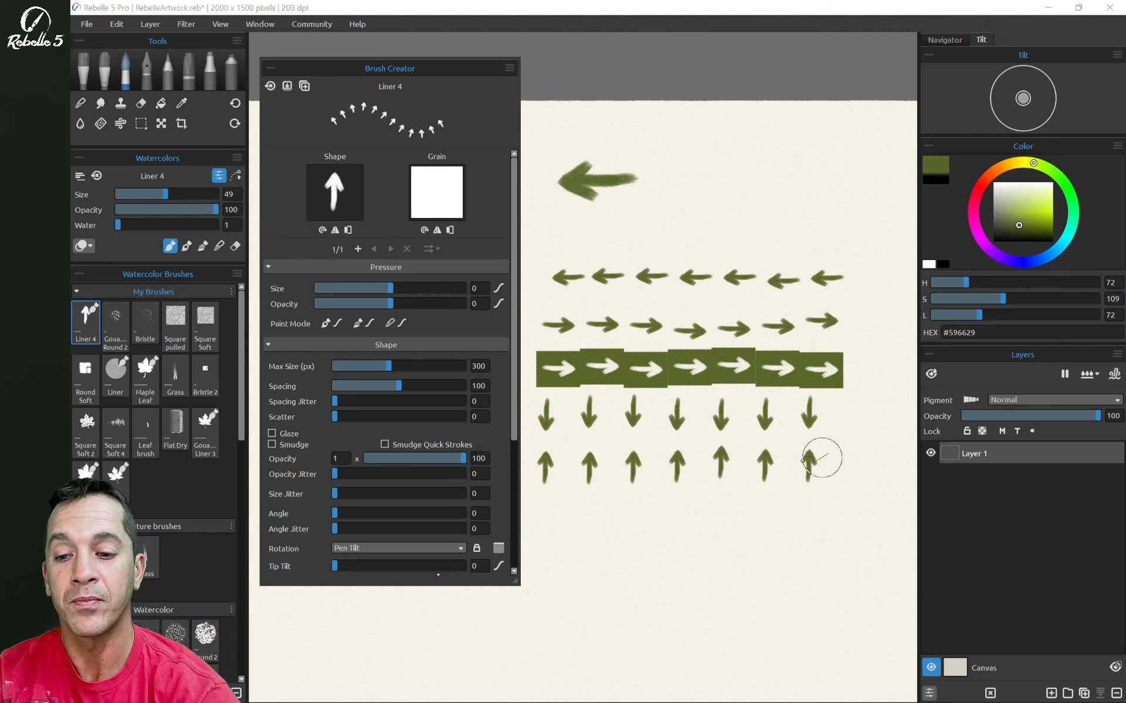
click(683, 188)
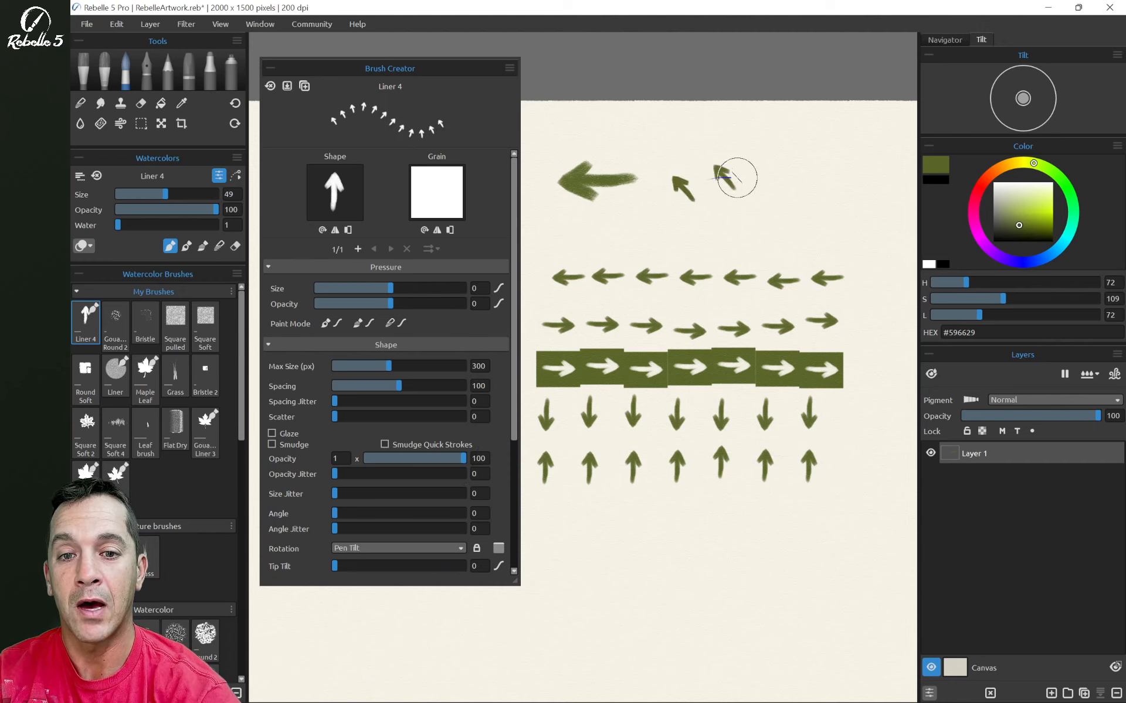
click(724, 176)
click(768, 174)
click(811, 176)
click(850, 193)
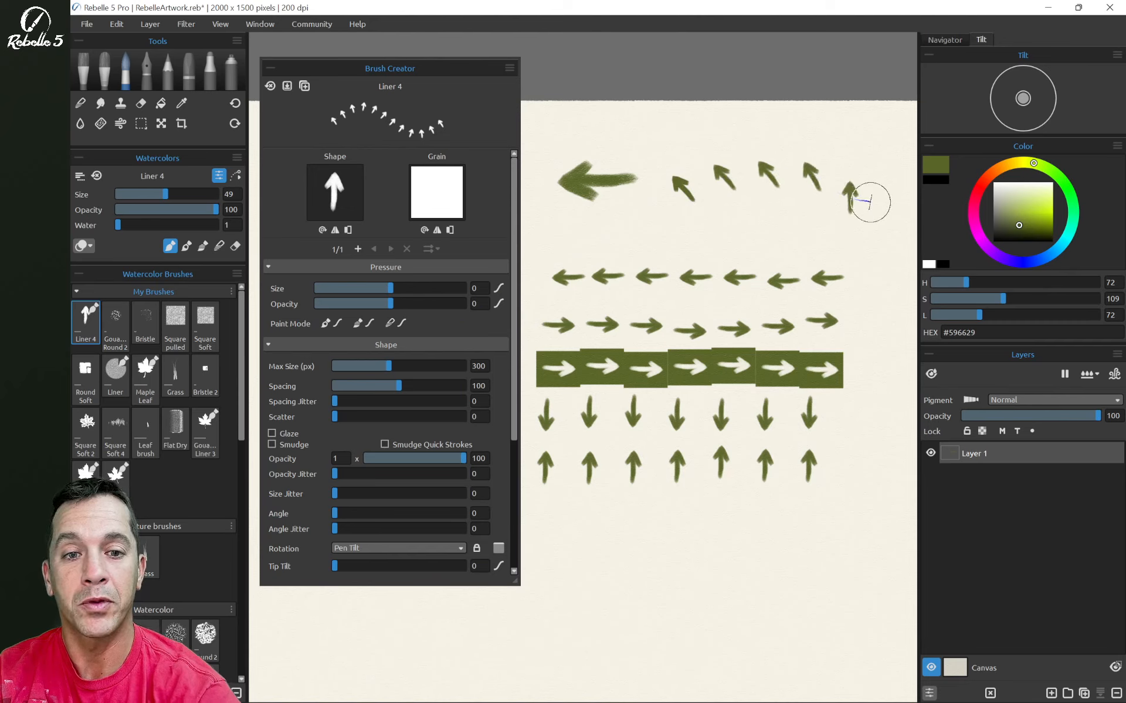
Step: Paint winding trails of tilt-rotated arrows down over the test rows and the lower canvas, and reset the rotation to None
click(692, 216)
click(666, 218)
mouse_move(664, 253)
mouse_down()
mouse_move(656, 348)
mouse_move(681, 509)
mouse_move(622, 562)
mouse_move(596, 542)
mouse_move(611, 473)
mouse_up()
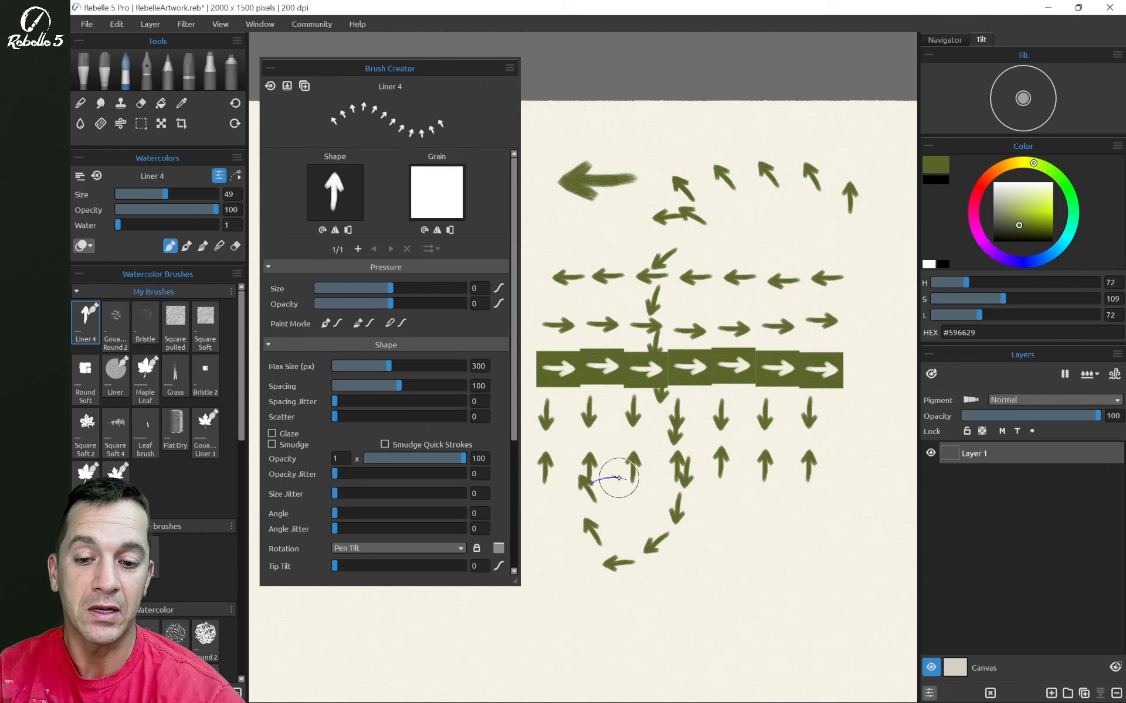
click(721, 551)
mouse_move(755, 533)
mouse_down()
mouse_move(790, 517)
mouse_move(760, 517)
mouse_move(826, 498)
mouse_move(804, 489)
mouse_move(851, 465)
mouse_up()
drag(717, 583, 725, 615)
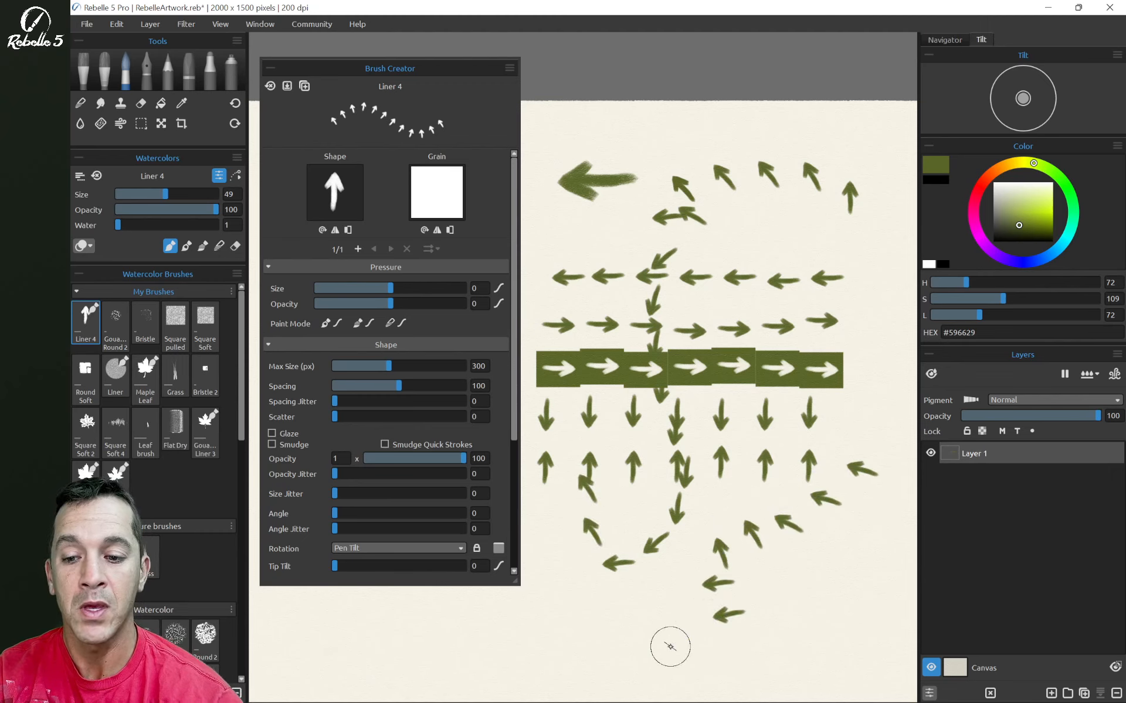
click(399, 548)
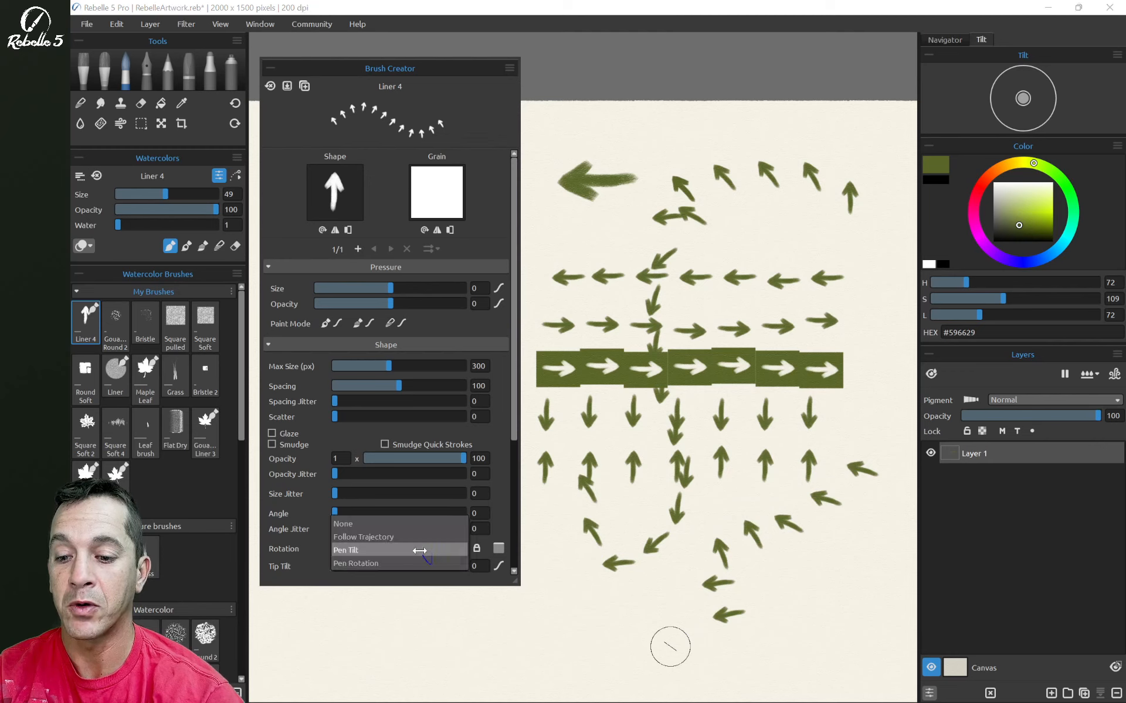
click(392, 528)
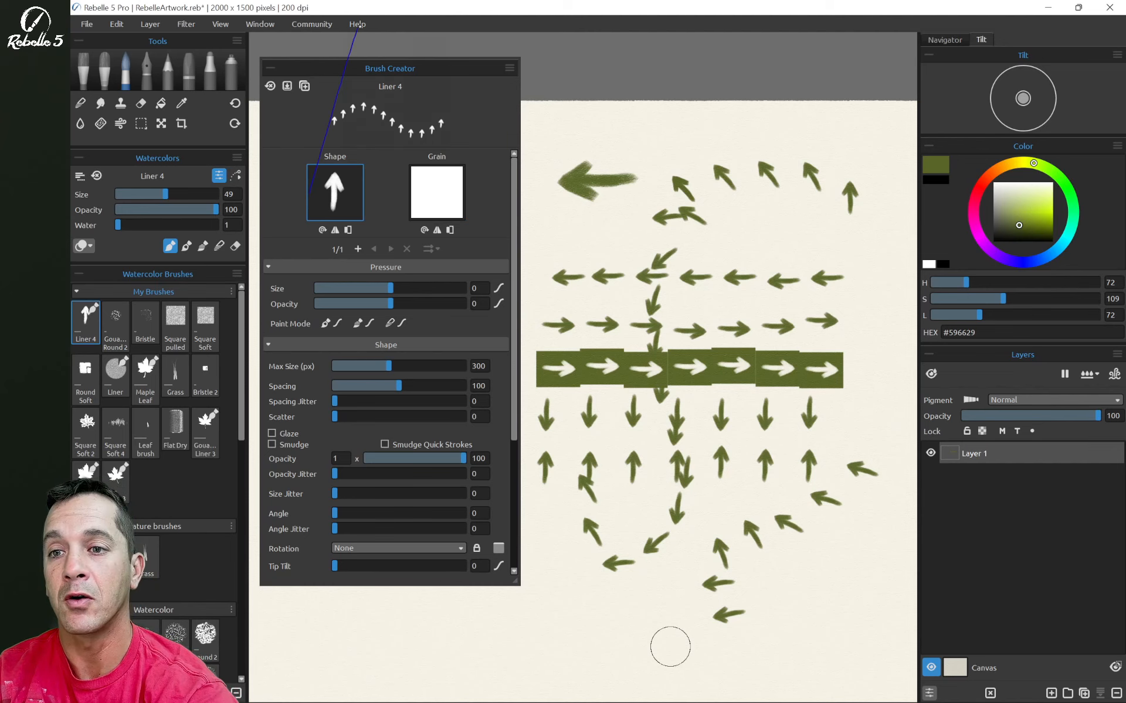
Step: Open the brush library folder and look through the images stored in its 1. Shapes folder
click(357, 24)
click(390, 148)
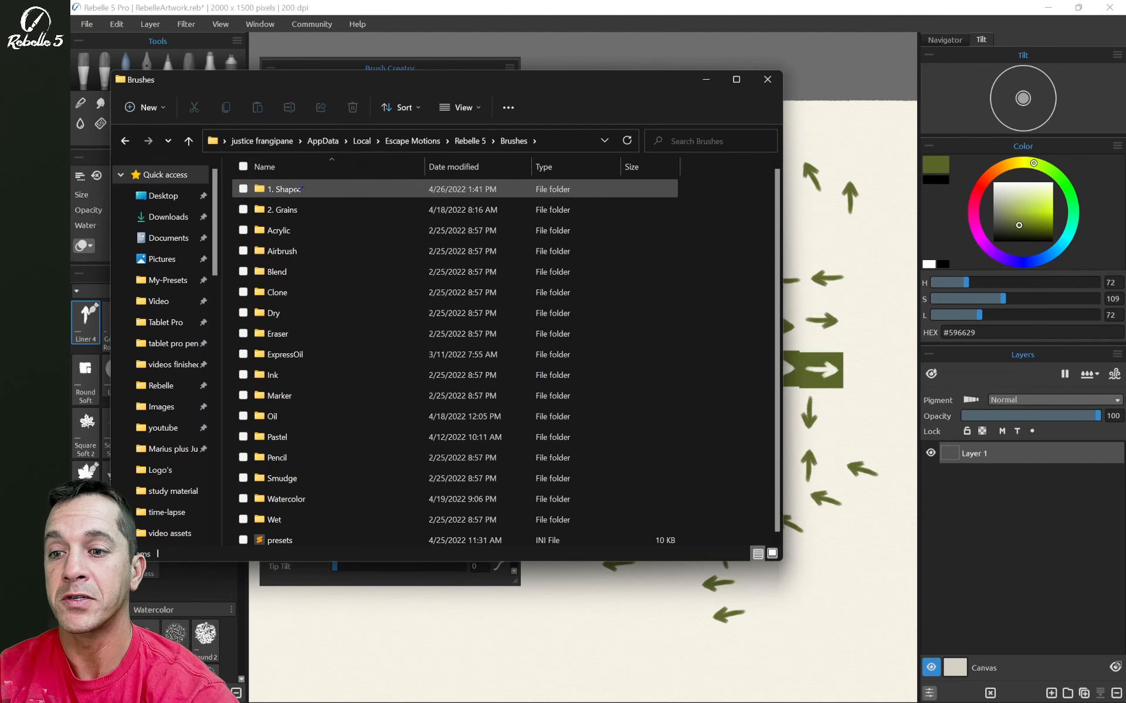
double_click(287, 188)
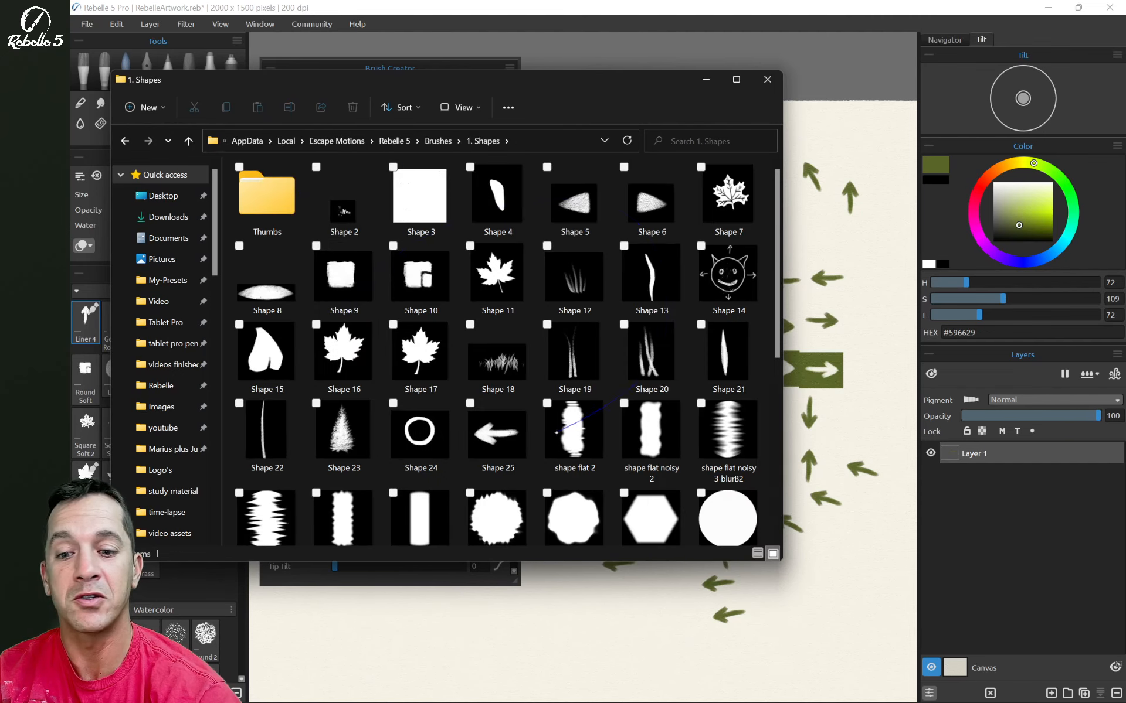
scroll(556, 433, down, 10)
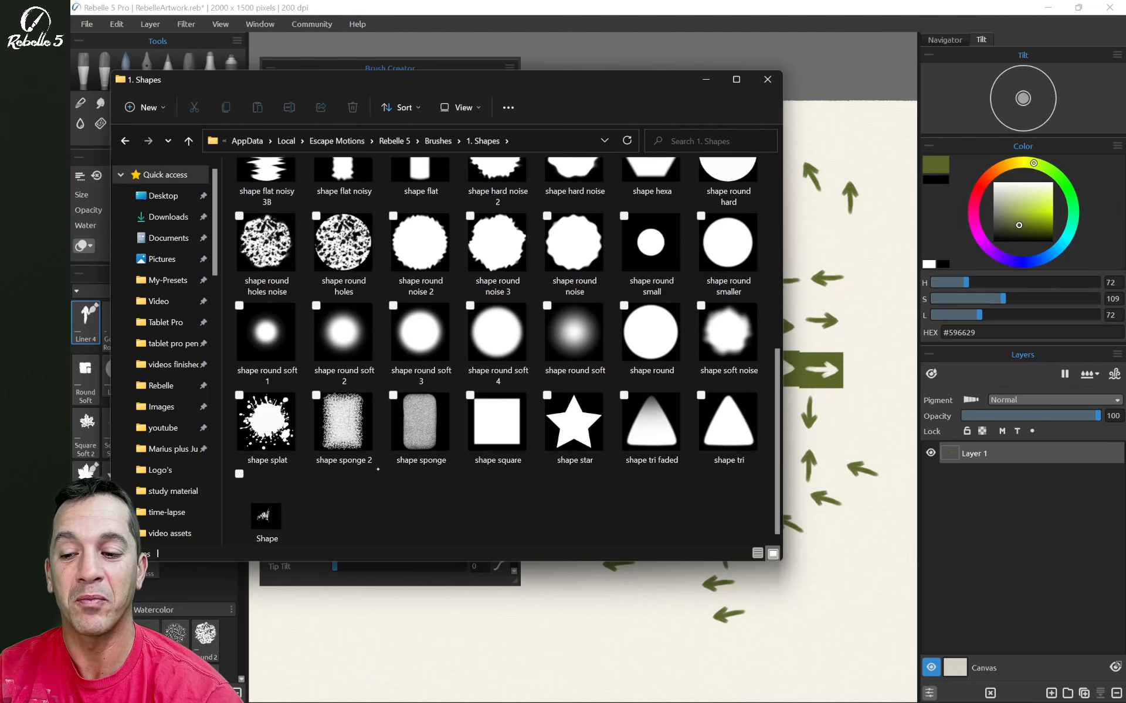
click(766, 80)
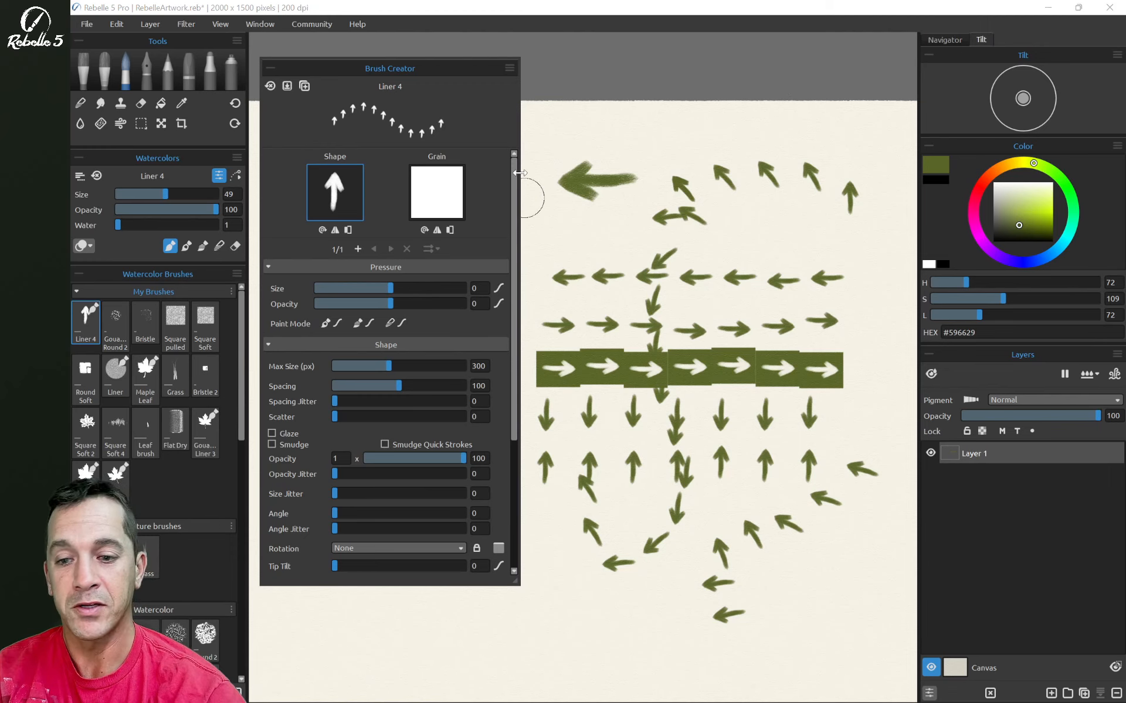
Step: Clear all the arrows from the layer and add three more arrow images to the Liner 4 shape, rotating copies while adding them
key(Delete)
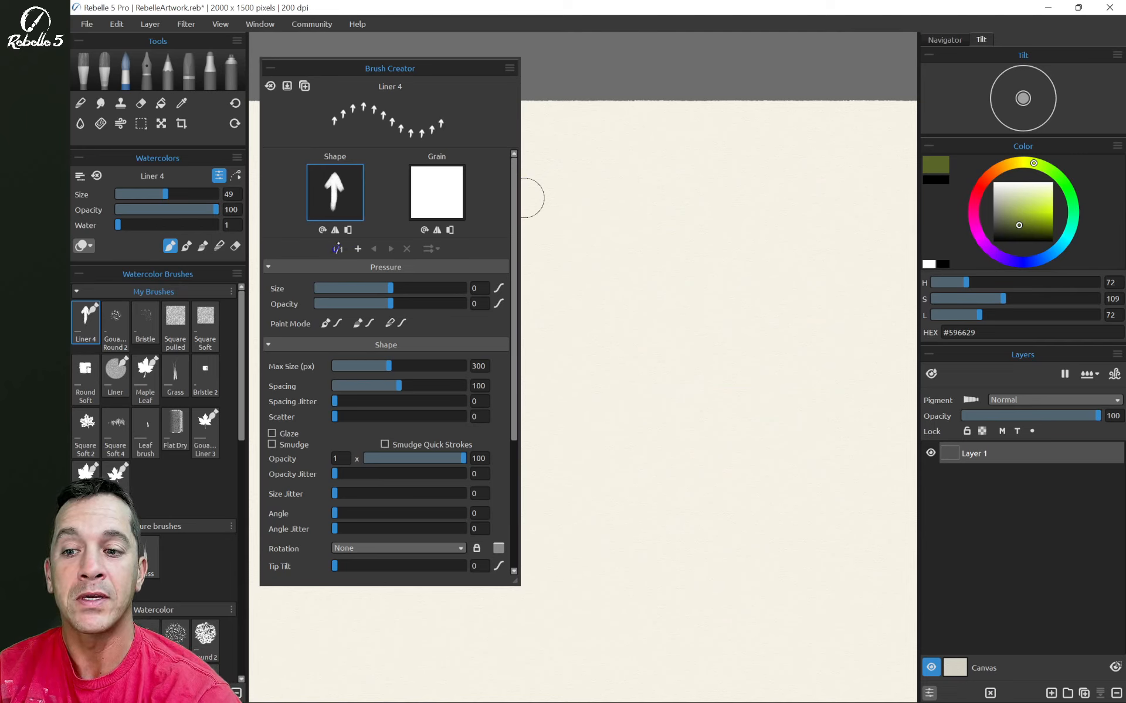
click(358, 250)
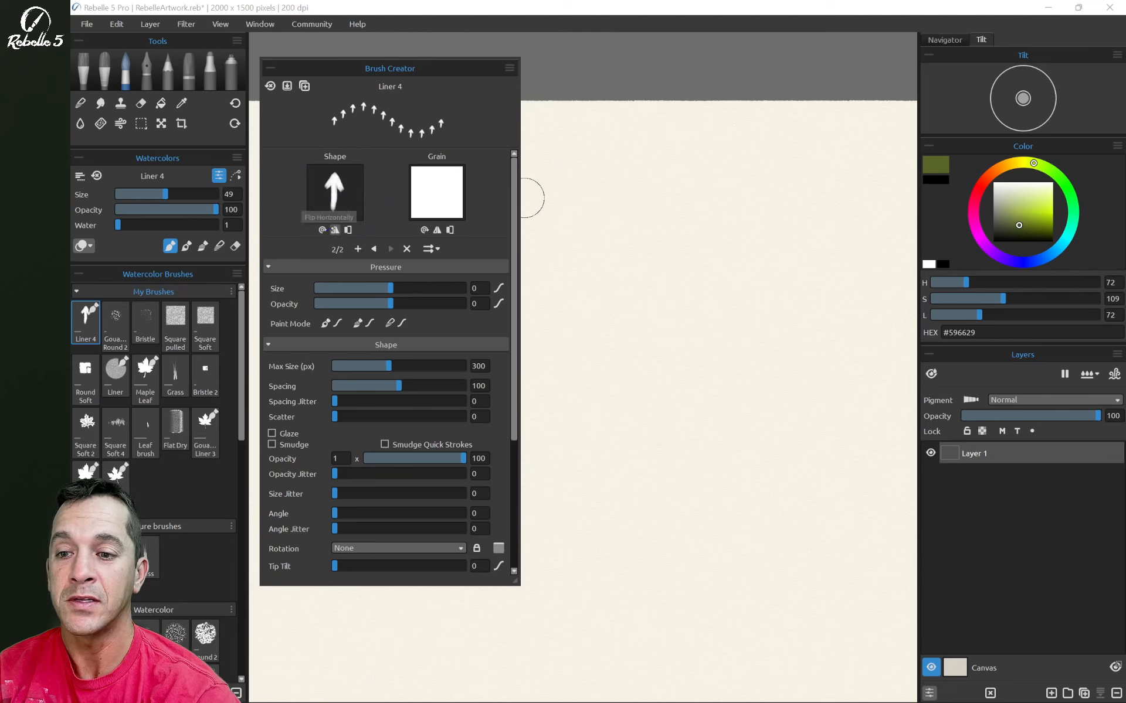
click(347, 230)
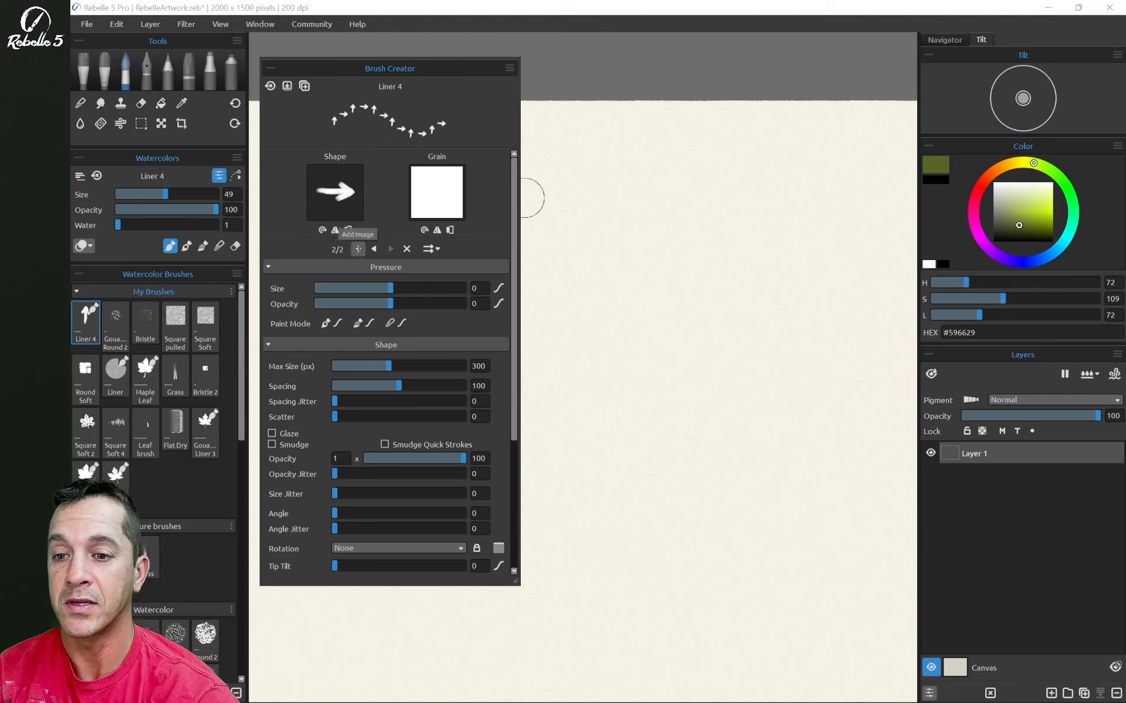
click(358, 249)
click(322, 230)
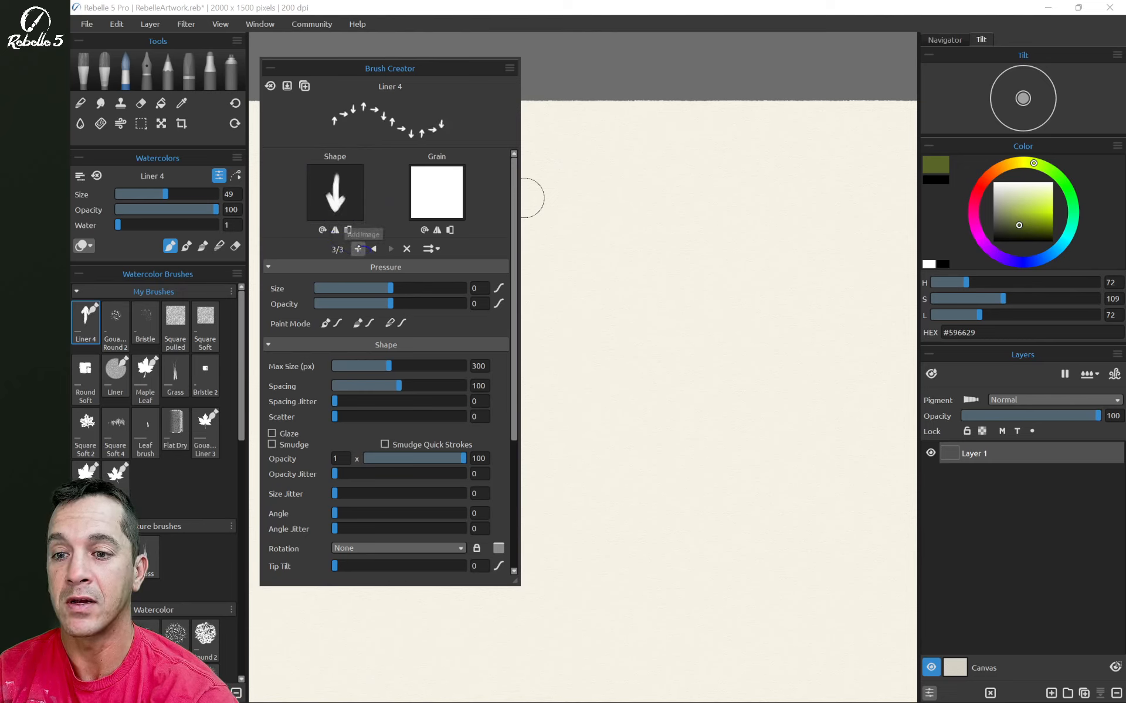
click(357, 249)
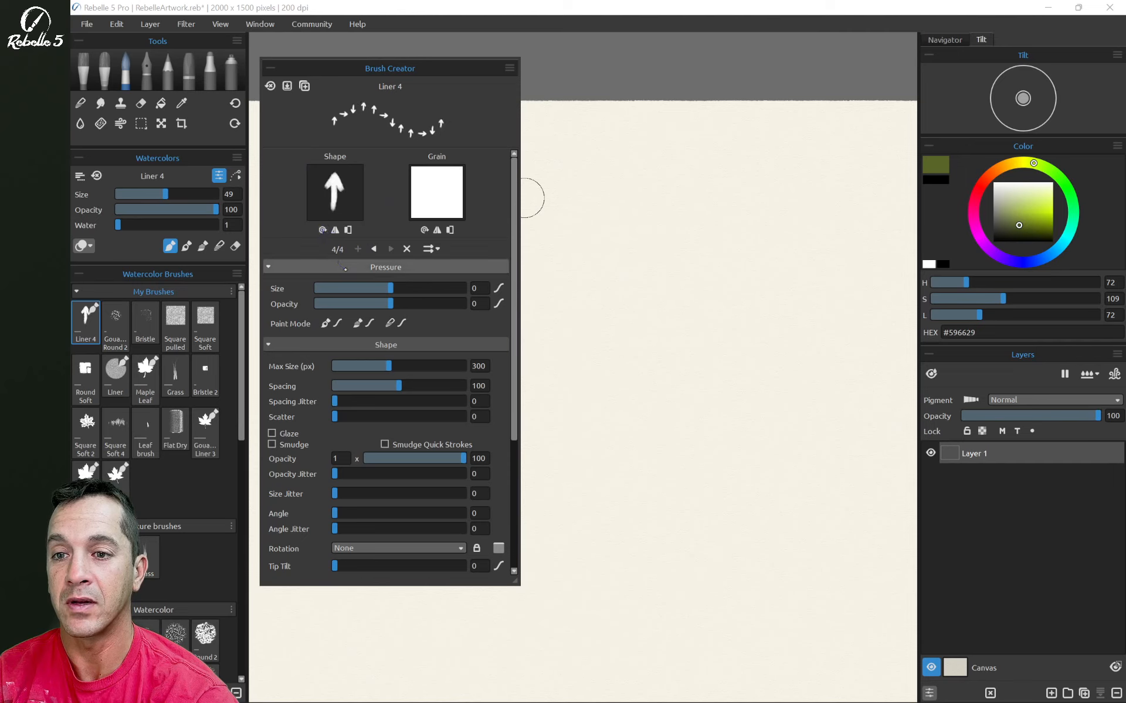
Step: Rotate the shape's first arrow image to point left and its second image to point up
click(372, 249)
click(373, 248)
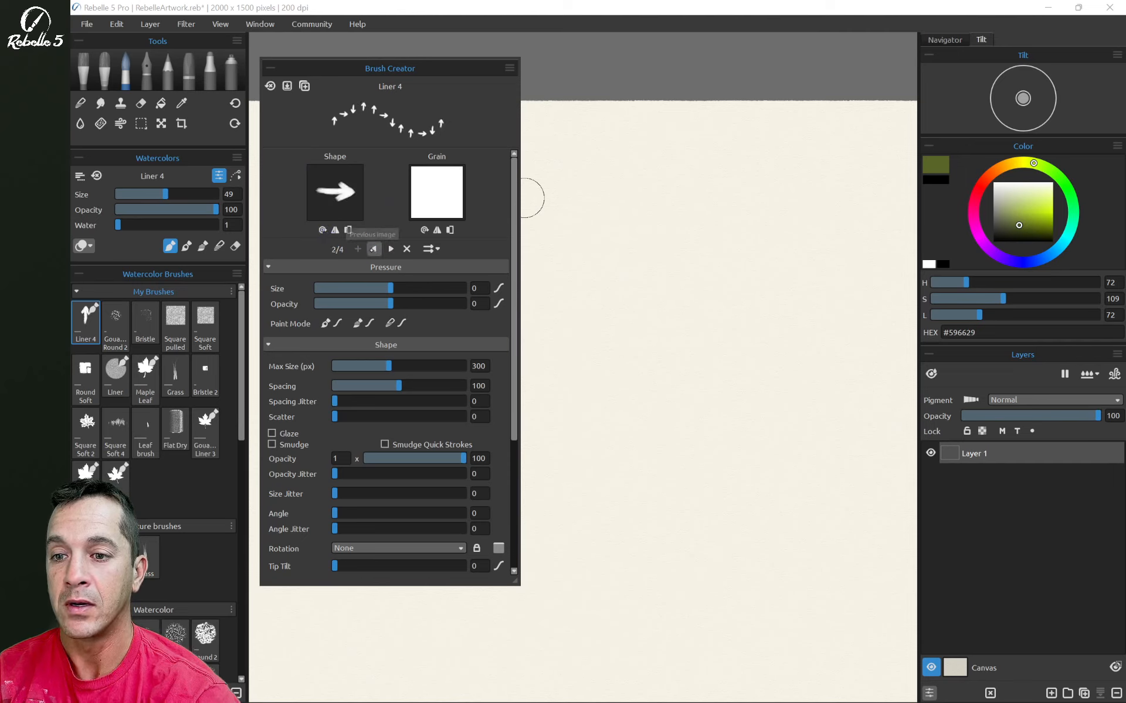
click(372, 249)
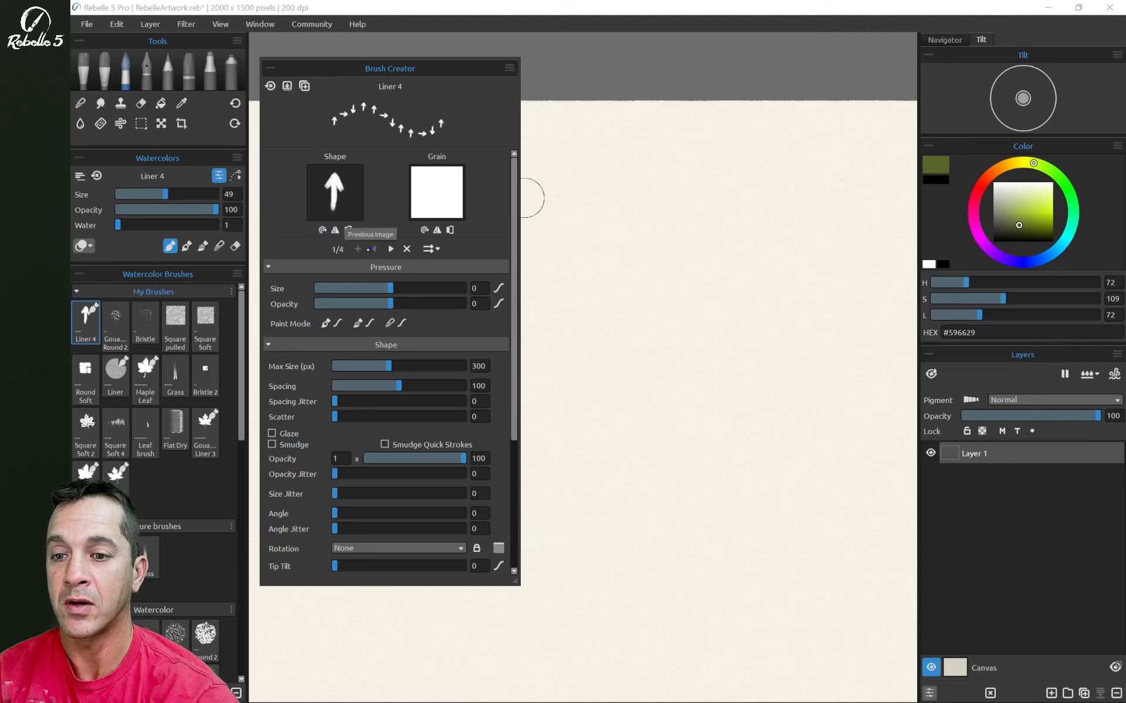
click(322, 229)
click(322, 230)
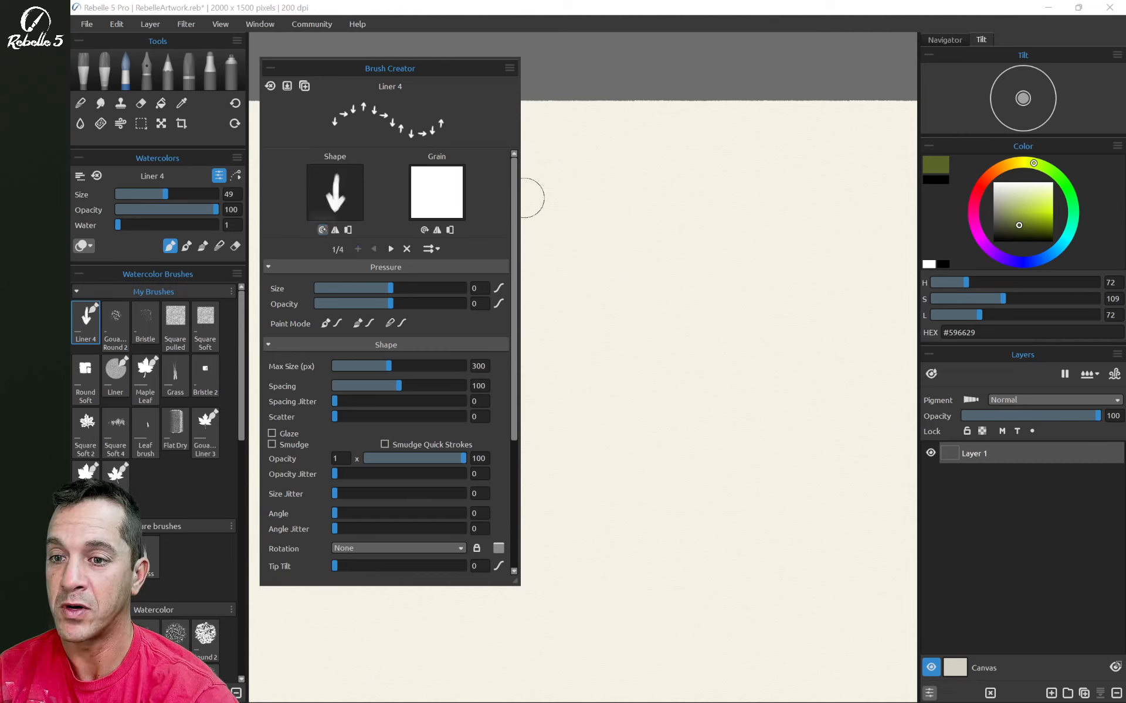
click(322, 229)
click(391, 249)
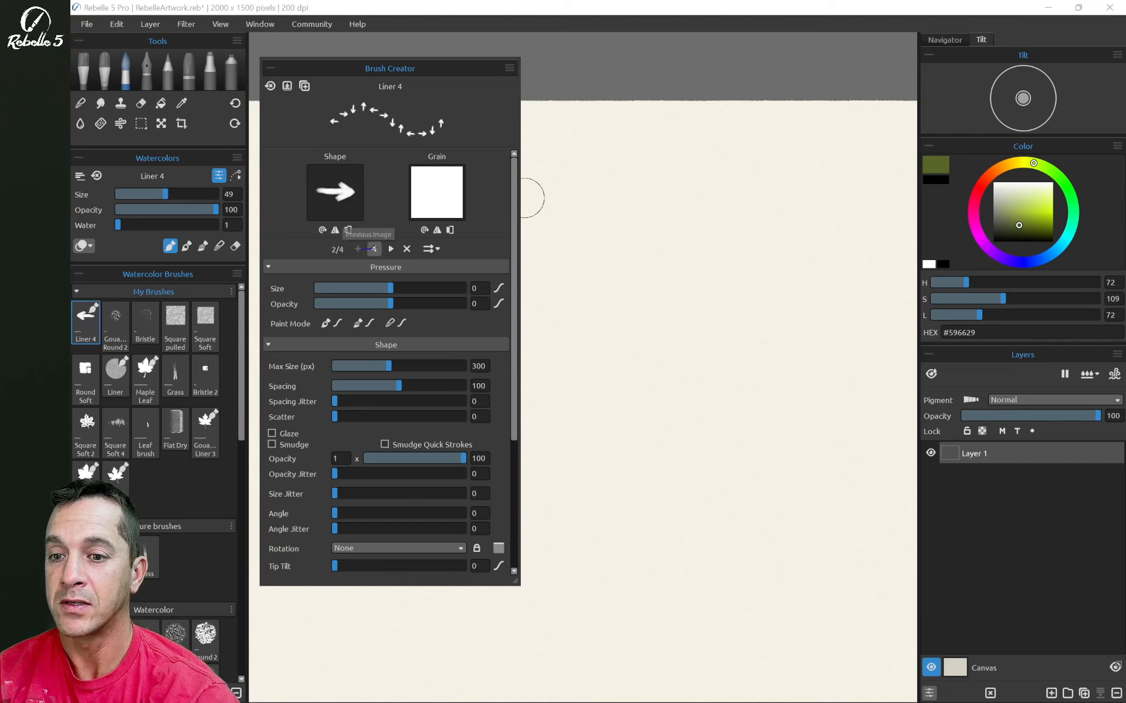
click(323, 229)
click(322, 230)
click(322, 229)
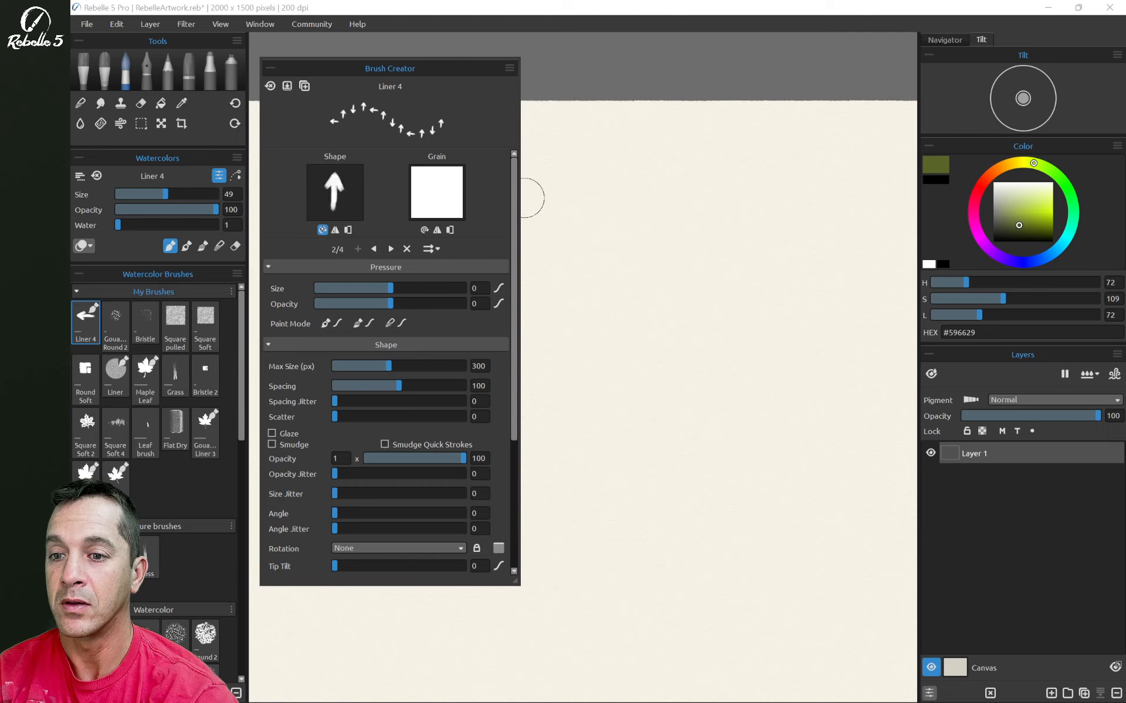
Step: Rotate the shape's third arrow image to point right and its fourth image to point down
click(390, 248)
click(323, 230)
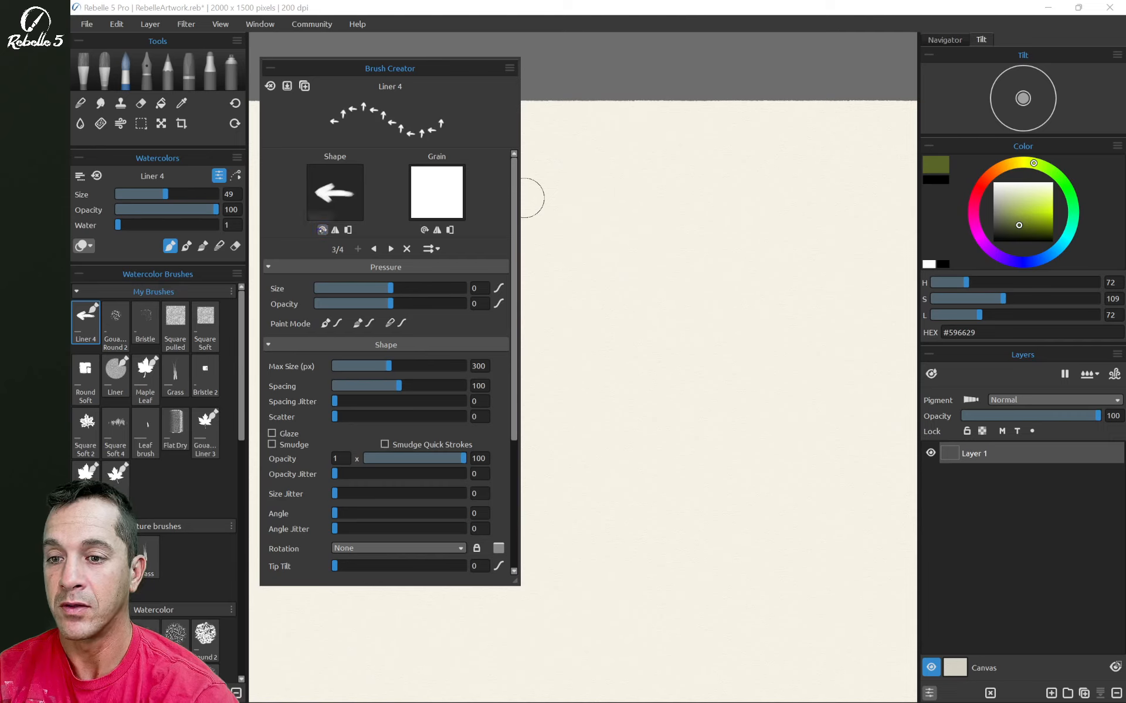
click(323, 229)
click(323, 230)
click(390, 249)
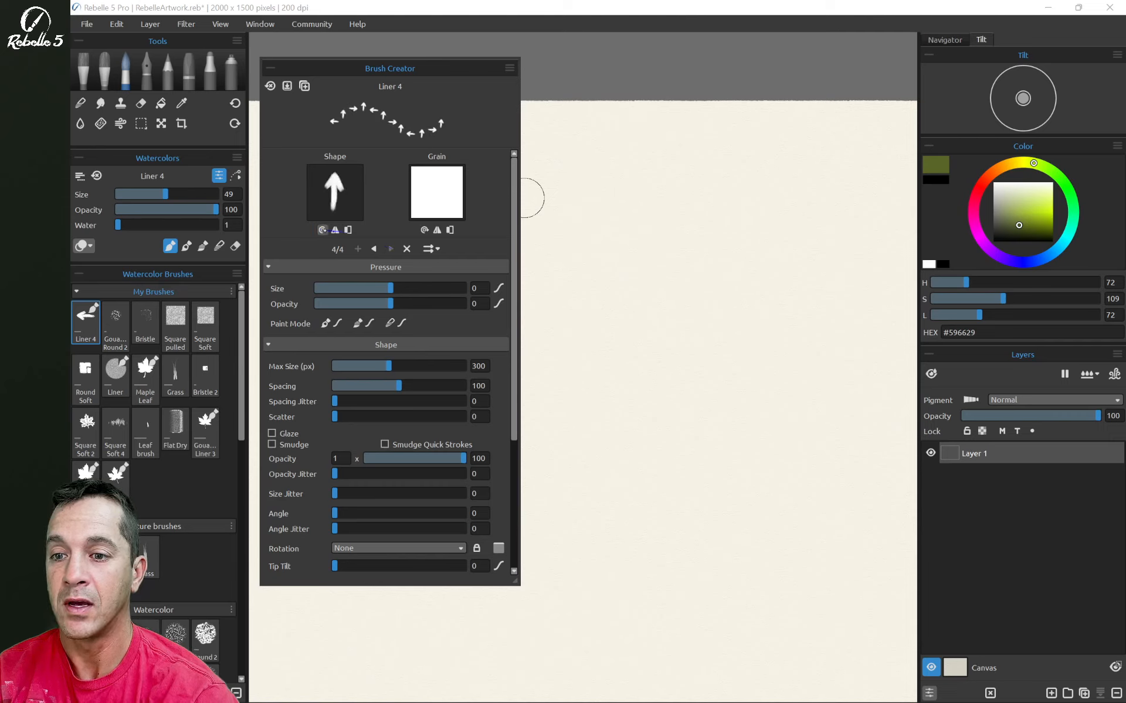
click(322, 230)
click(322, 230)
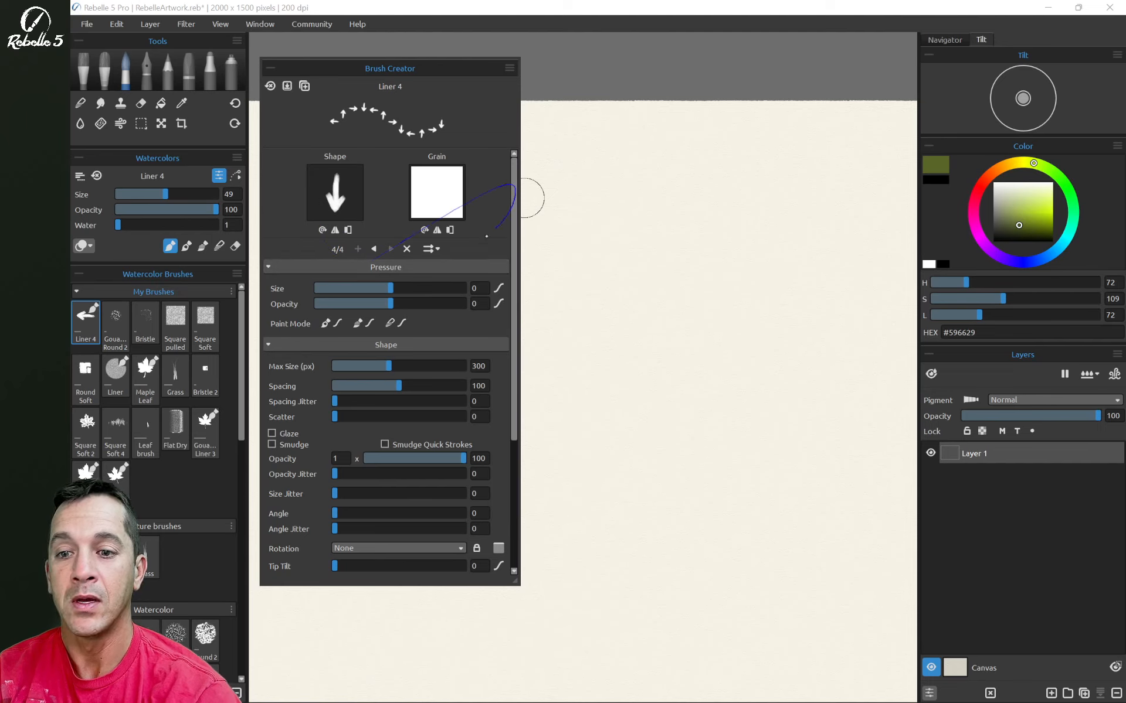
Step: Paint a test row of arrows in Sequential texture order, and a second row beneath it in Random order
click(433, 249)
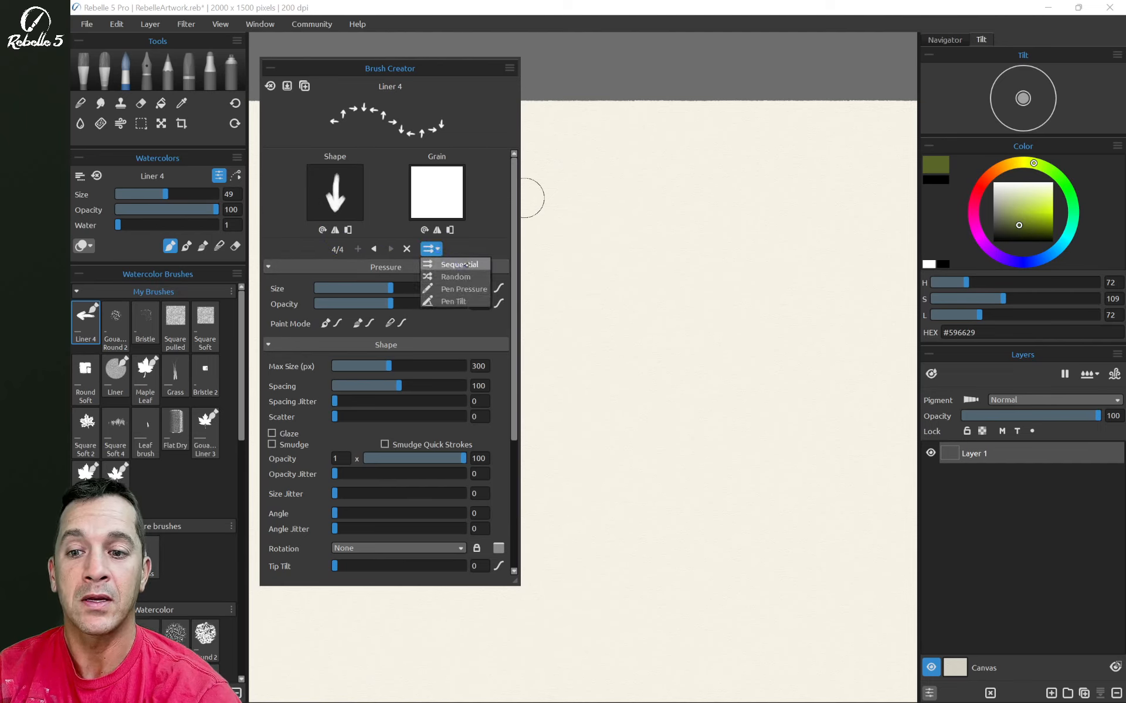
drag(549, 255, 888, 250)
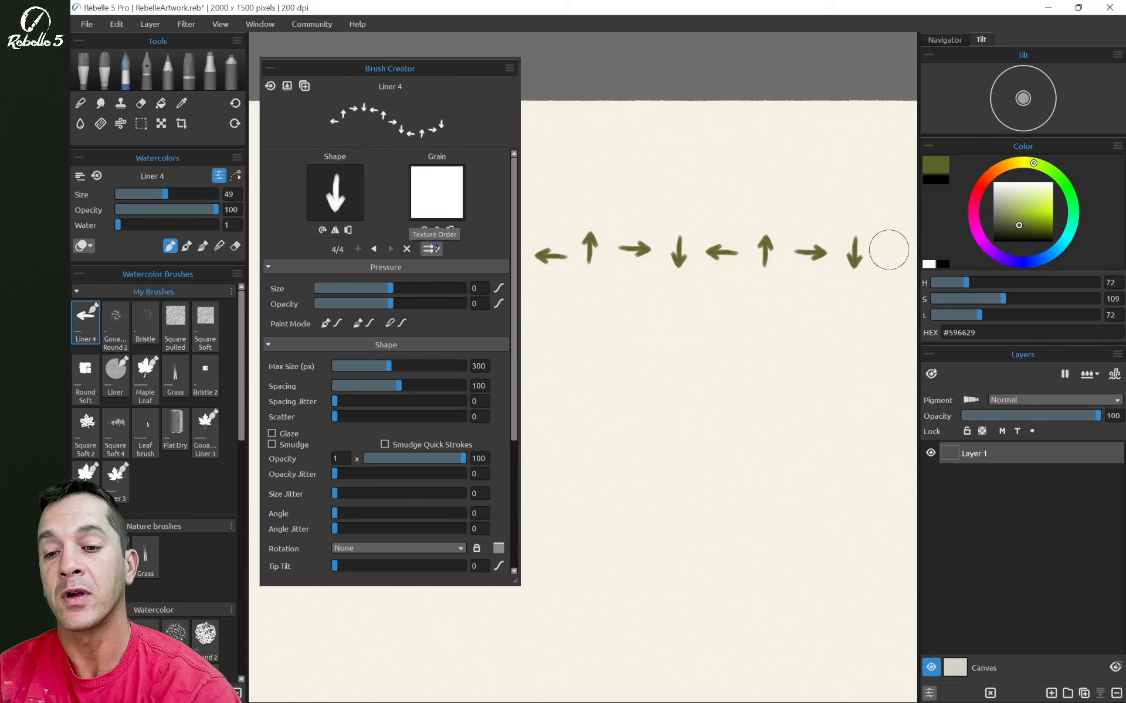
click(432, 249)
click(455, 277)
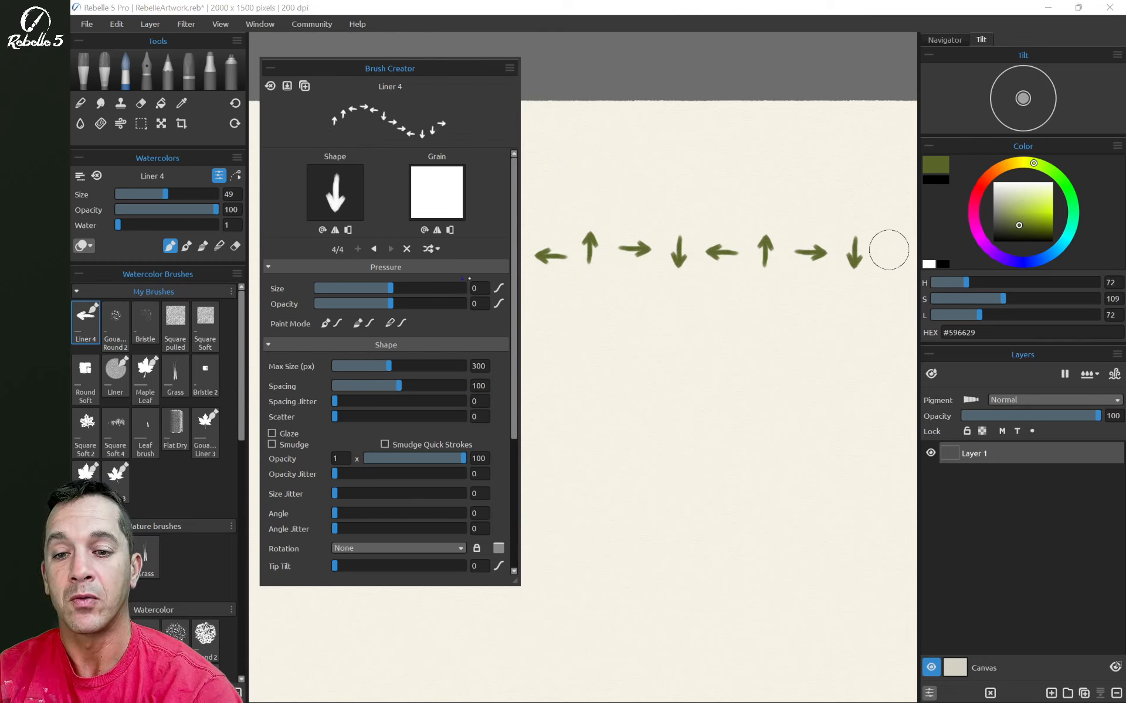
drag(540, 332, 890, 324)
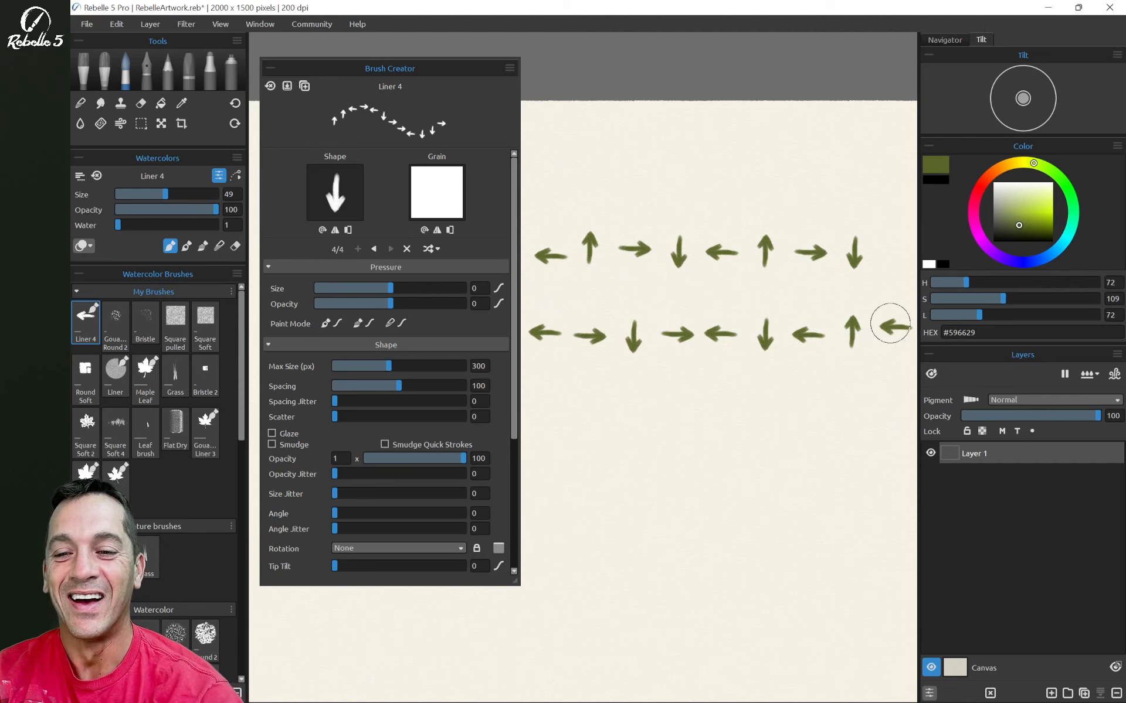
Step: Set the texture order to Pen Pressure and paint a third test row of arrows with varying pressure
click(431, 248)
click(466, 279)
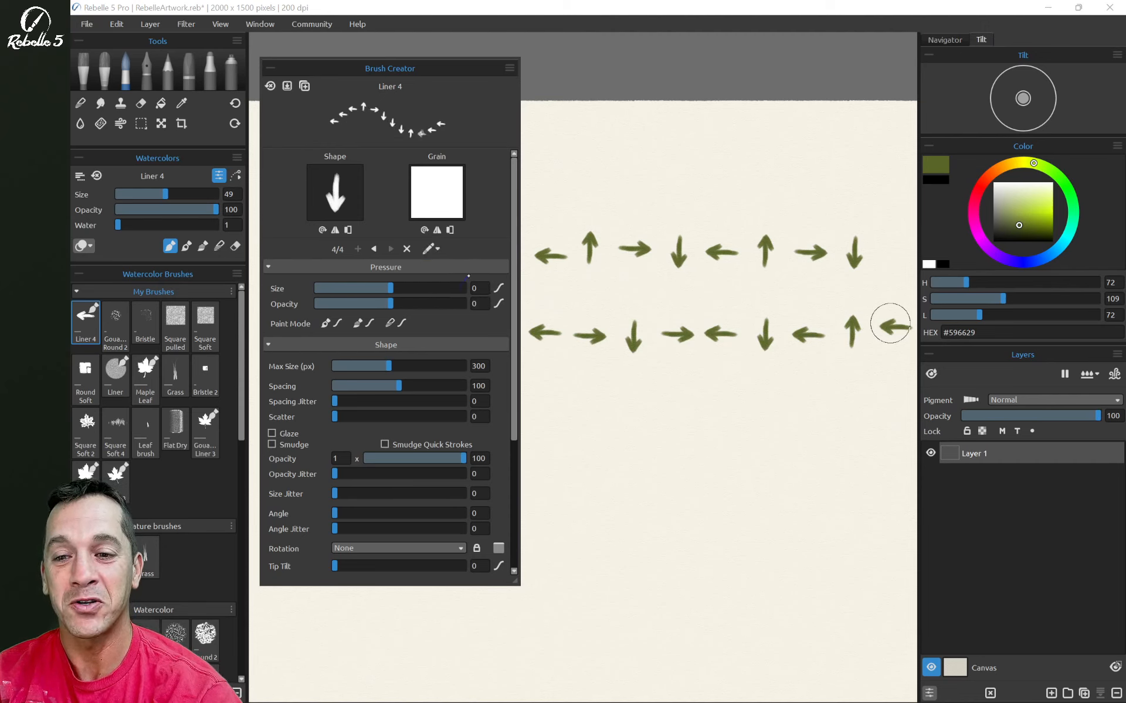
mouse_move(543, 411)
mouse_down()
mouse_move(605, 423)
mouse_move(892, 414)
mouse_move(879, 423)
mouse_up()
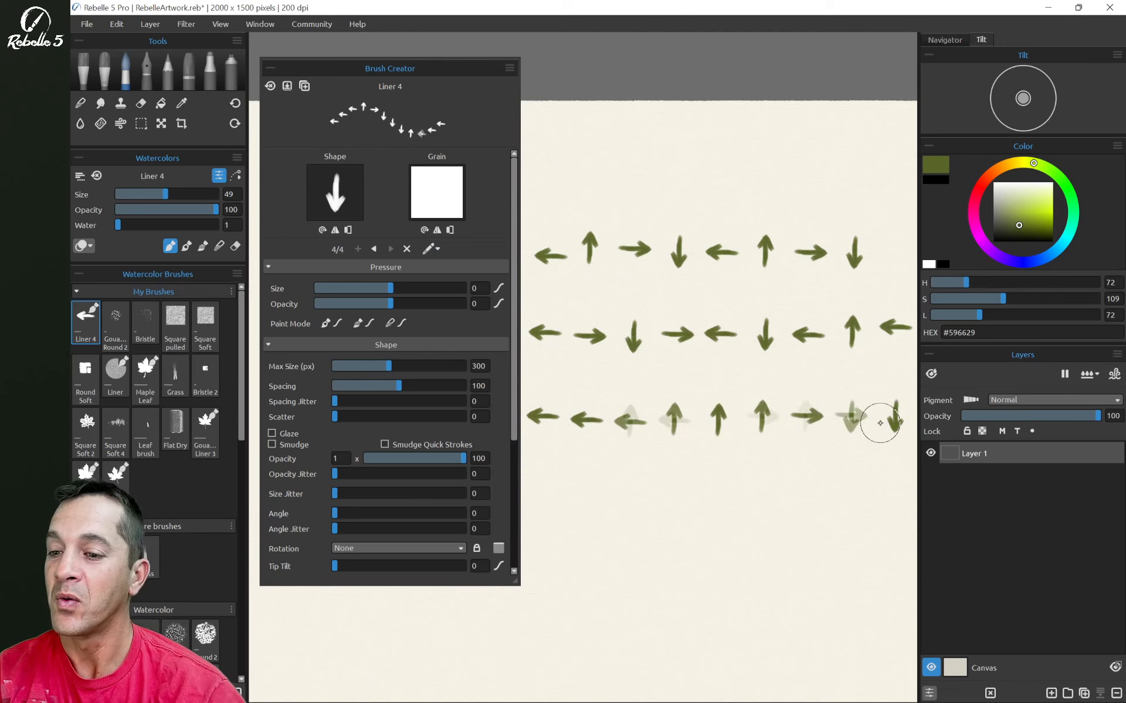
Step: Circle the overlapping faint arrows in the third row with the Square Soft brush, undo the circles and return to Liner 4
click(205, 326)
mouse_move(633, 442)
mouse_down()
mouse_move(648, 413)
mouse_move(668, 444)
mouse_move(702, 427)
mouse_move(762, 434)
mouse_move(797, 410)
mouse_move(862, 436)
mouse_up()
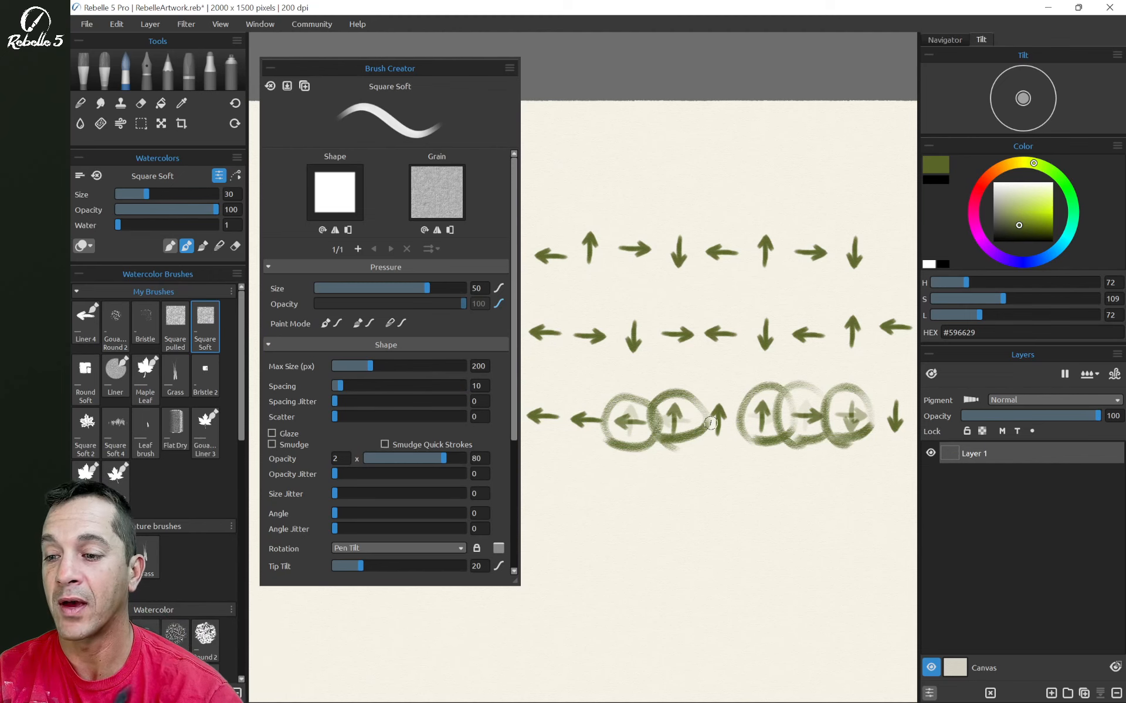
key(ctrl+z)
drag(513, 316, 513, 446)
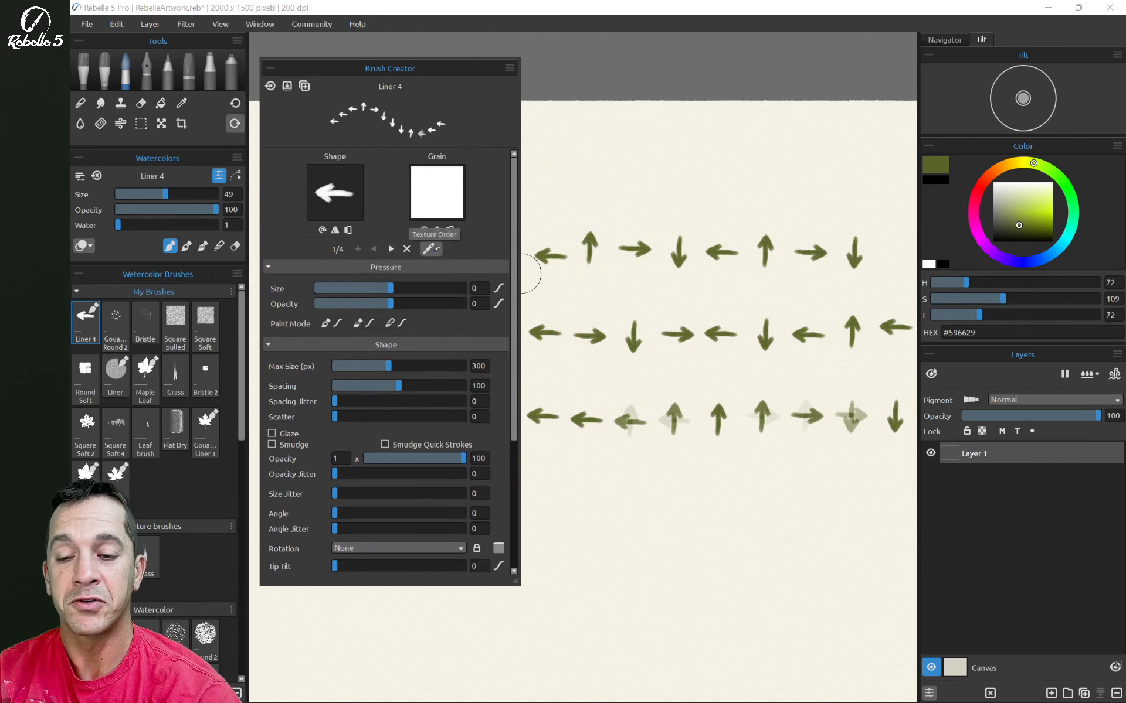
Step: Review the Liner 4 texture order options and bring up the shape's Image Sequence setting
click(435, 250)
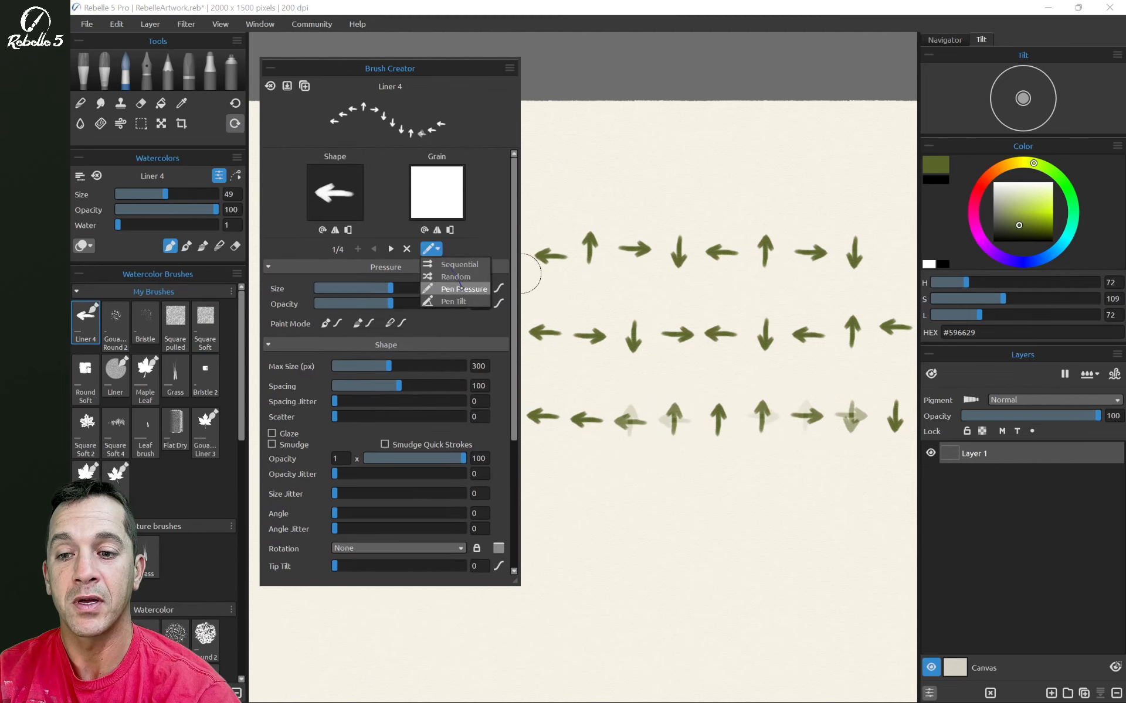
click(461, 301)
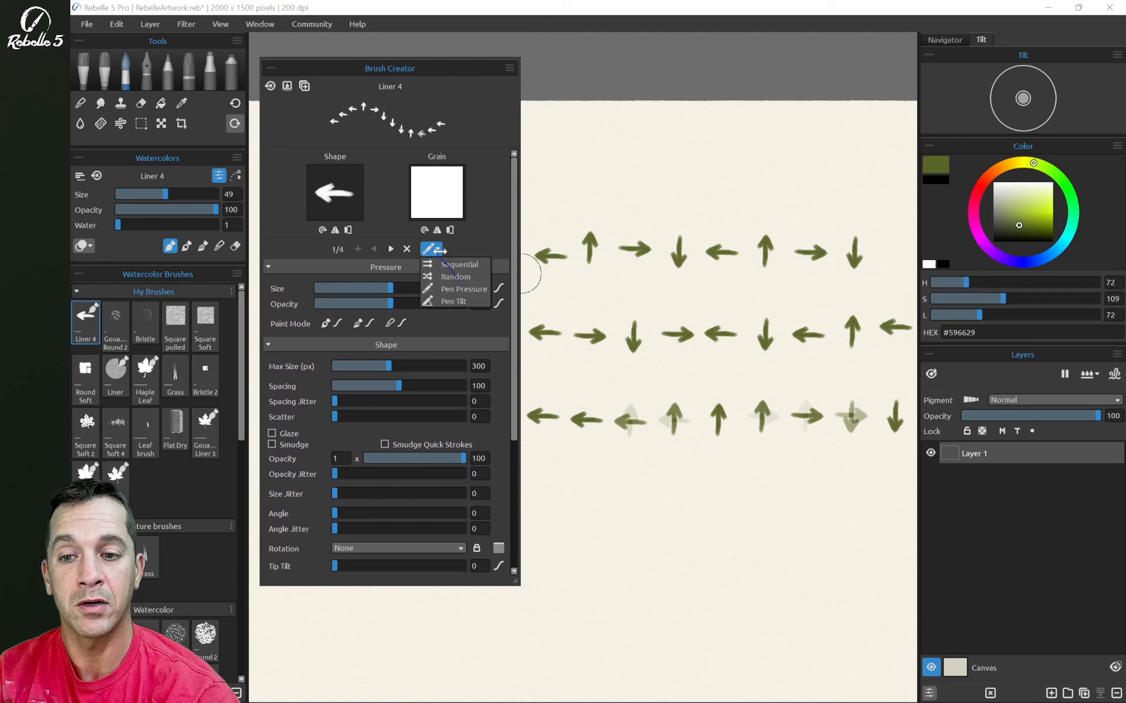
scroll(515, 236, down, 2)
scroll(515, 238, down, 3)
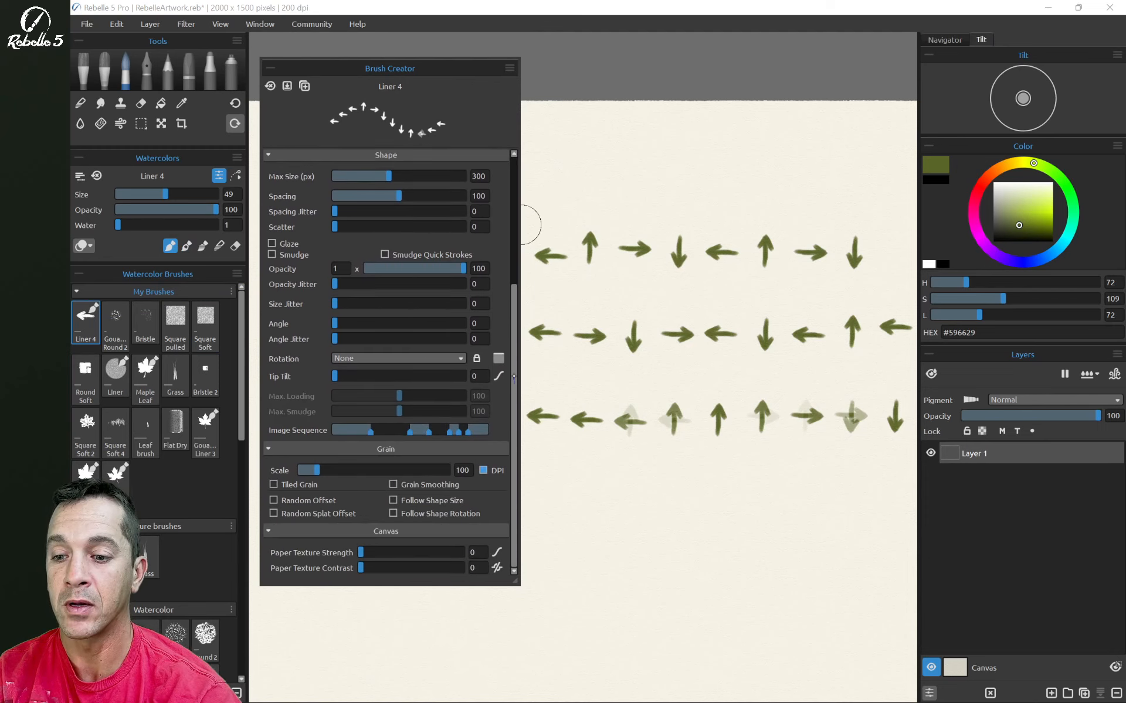